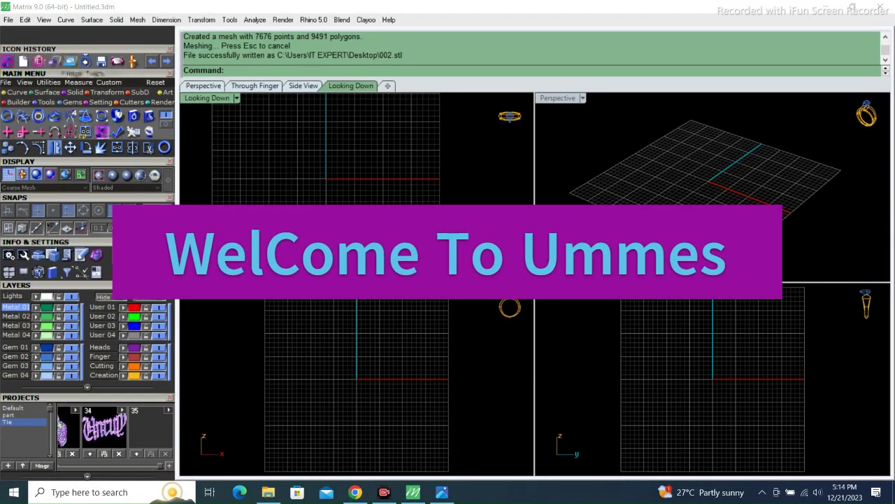
Image-trace the downloaded WhatsApp star image from Downloads into outline curves.
left_click(61, 241)
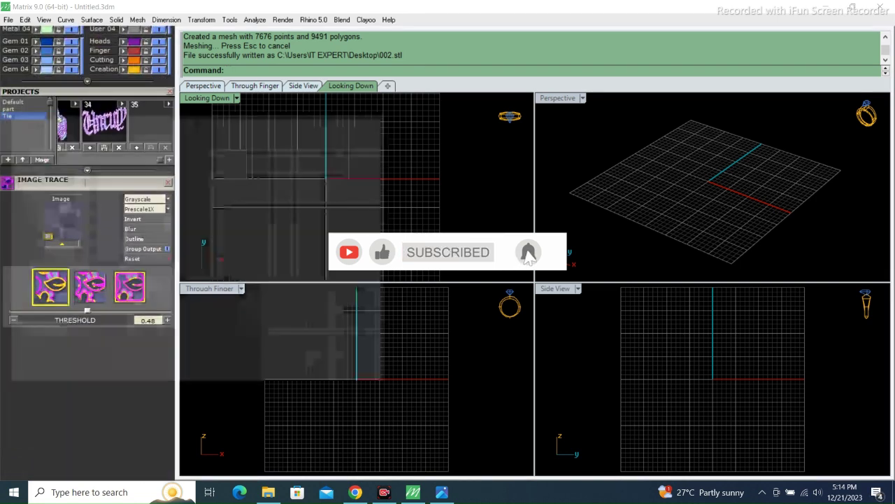
left_click(44, 156)
left_click(160, 176)
left_click(295, 371)
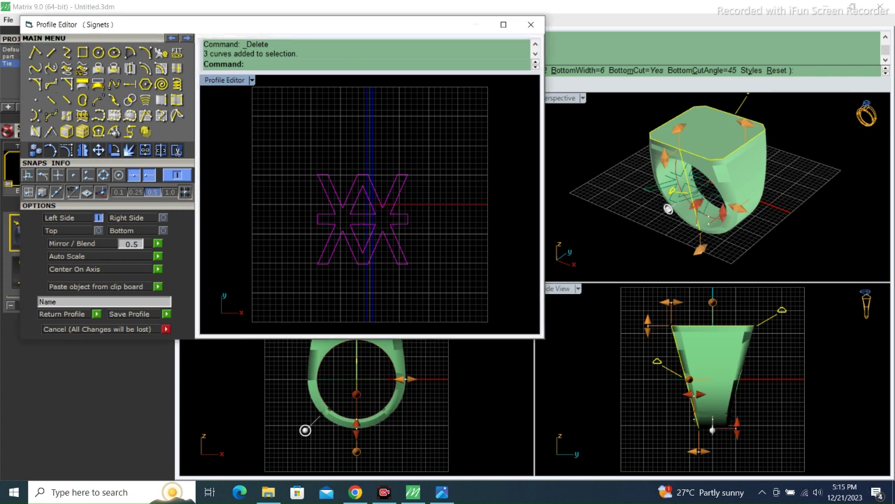
Select the star profile curves and nudge them slightly up and right for the ring top.
key("Return")
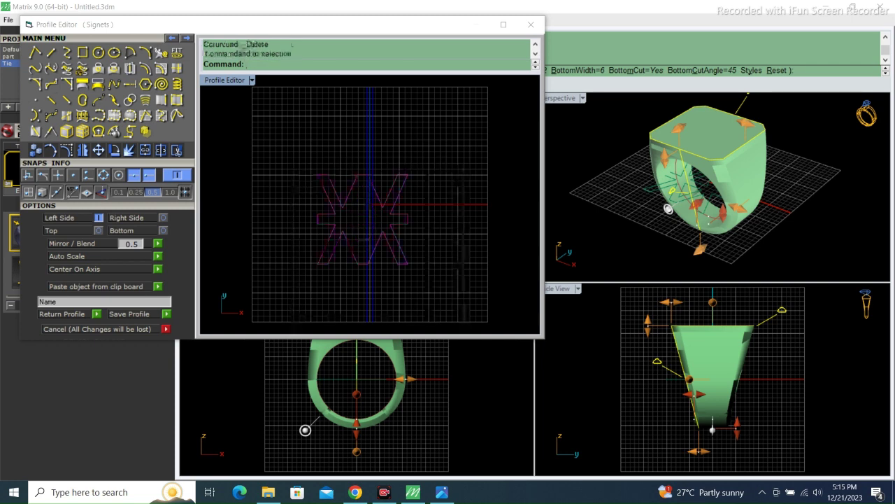
key("Return")
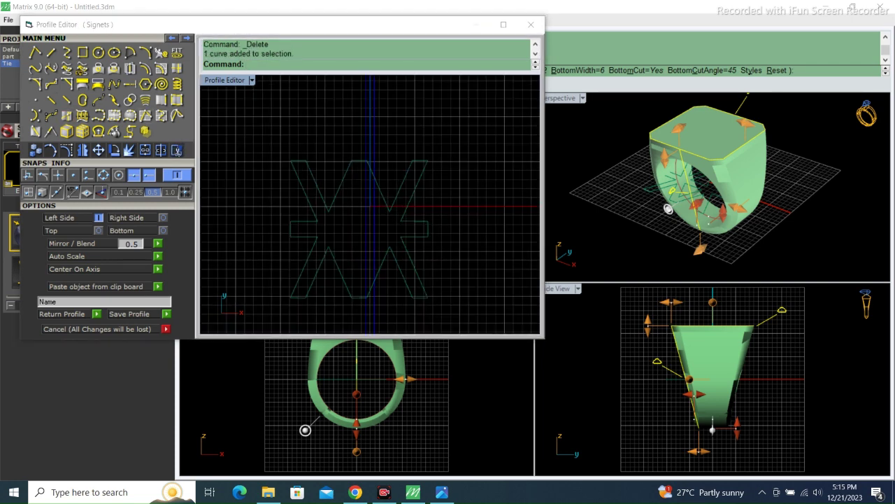
key("Return")
key("Return")
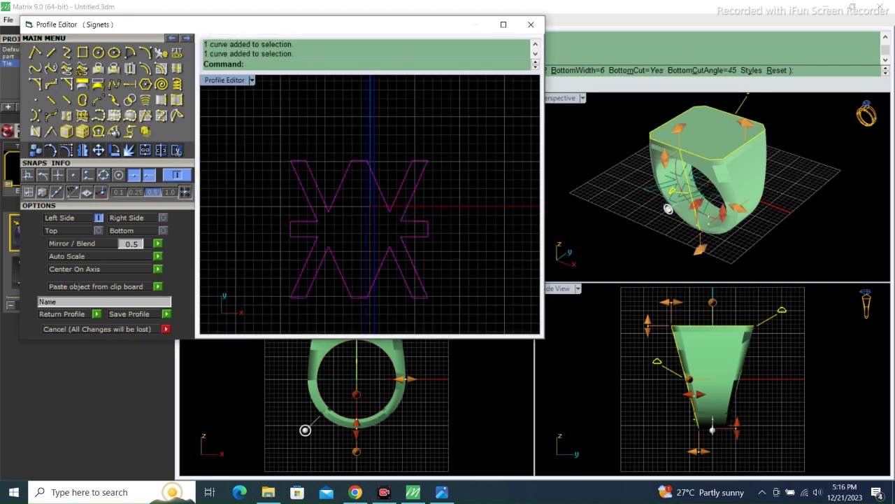
left_click_drag(392, 203, 400, 190)
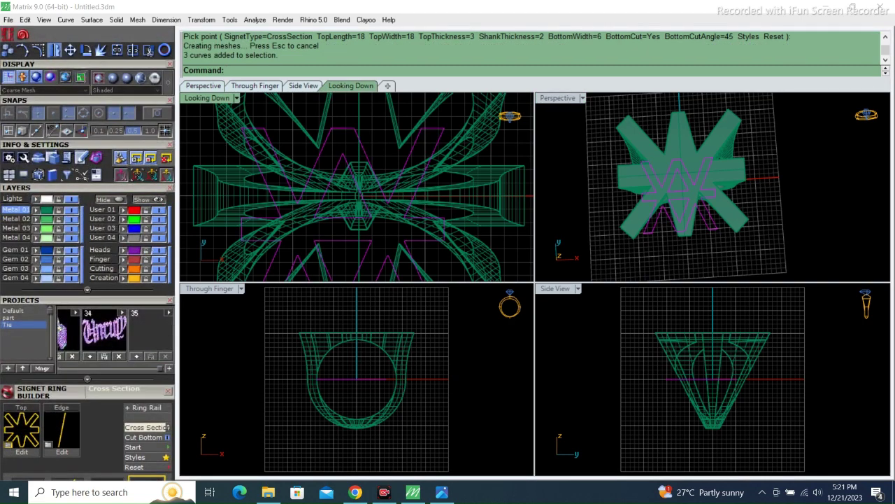
Centre the three star curves on the origin, then stretch them with Scale 1-D across the top.
left_click(165, 140)
left_click(462, 326)
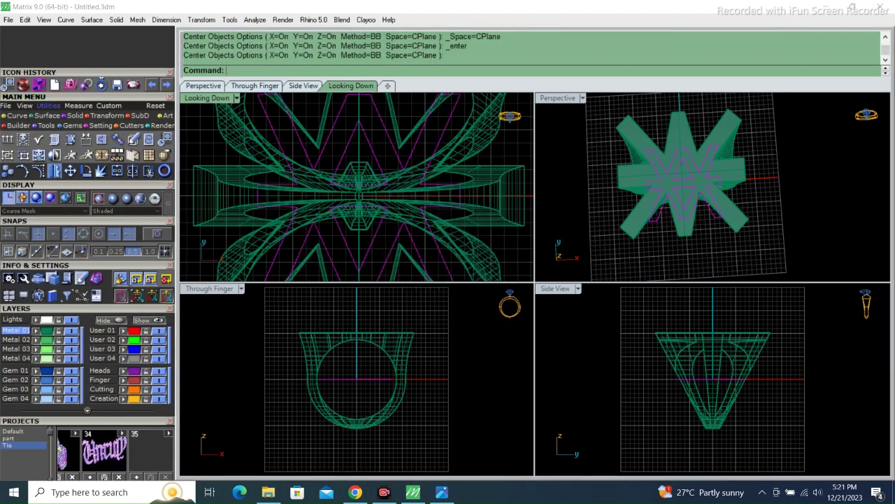
left_click(108, 116)
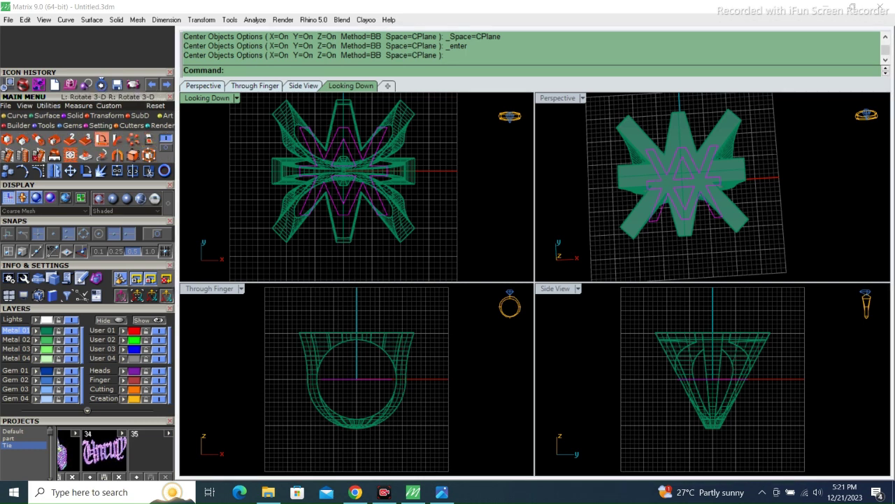
left_click(61, 83)
scroll(395, 170, "up", 2)
left_click(395, 169)
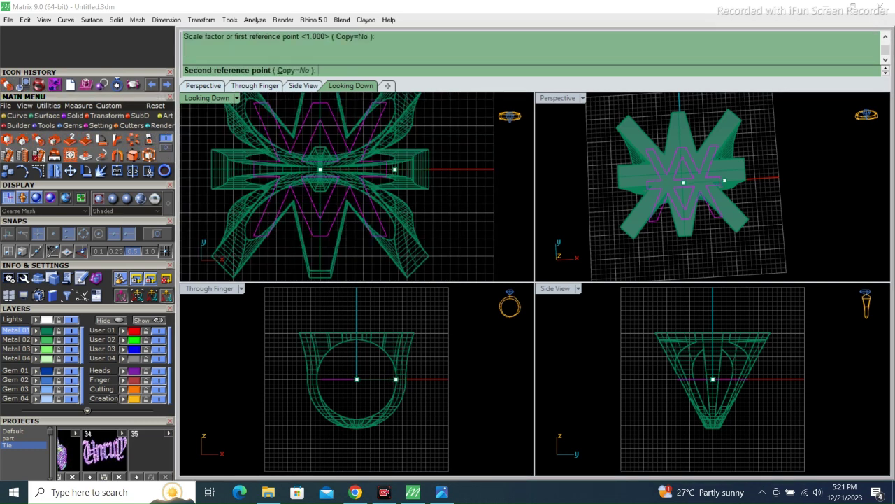
key("Escape")
scroll(359, 205, "down", 2)
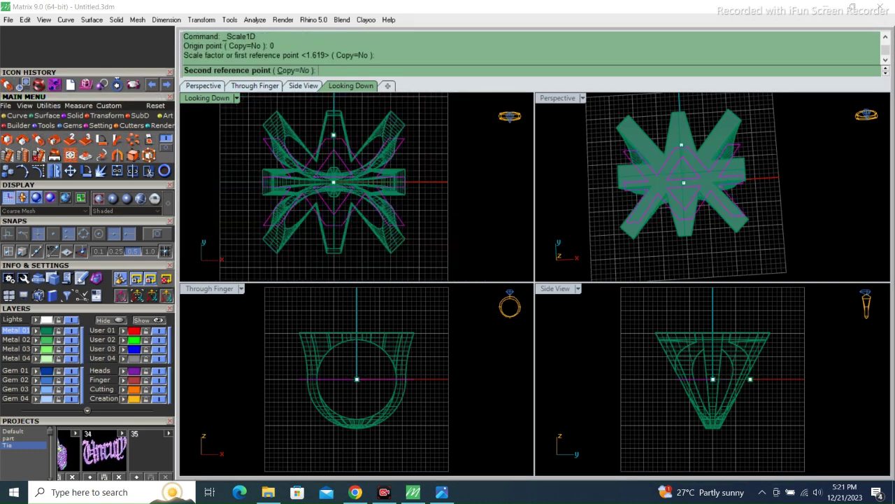
key("Escape")
scroll(350, 140, "up", 1)
scroll(350, 140, "up", 1)
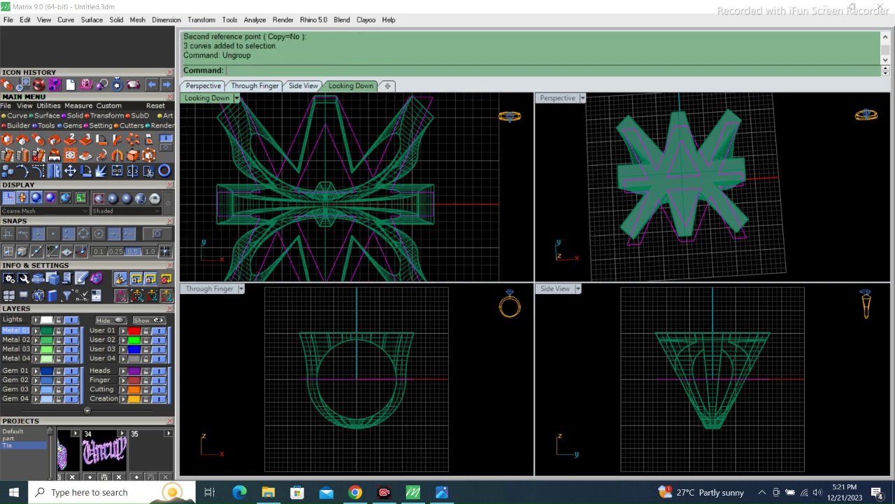
Duplicate the star top's edges as curves.
scroll(350, 189, "up", 1)
right_click_drag(699, 182, 734, 210)
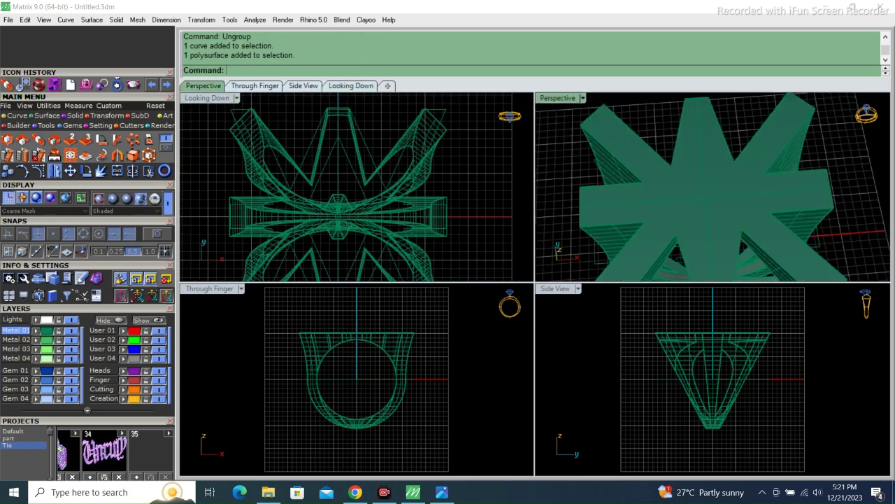
scroll(714, 188, "up", 3)
left_click(17, 115)
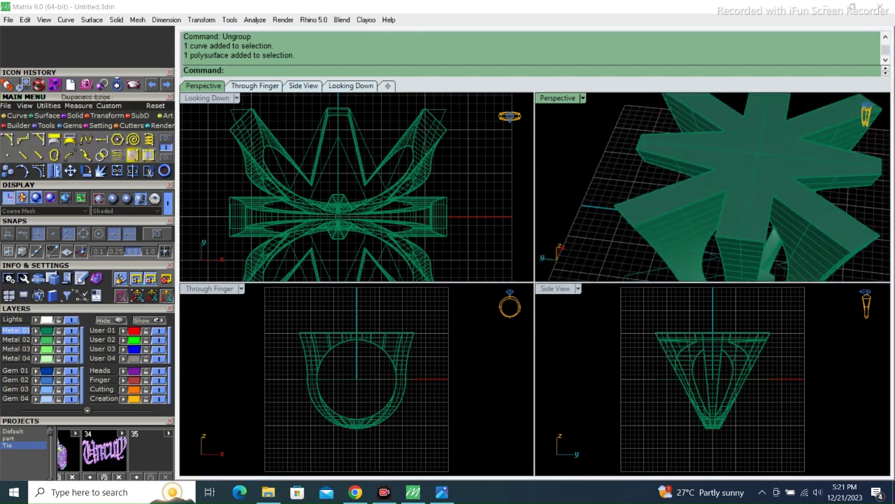
left_click(148, 171)
right_click_drag(712, 238, 712, 147)
scroll(322, 372, "up", 2)
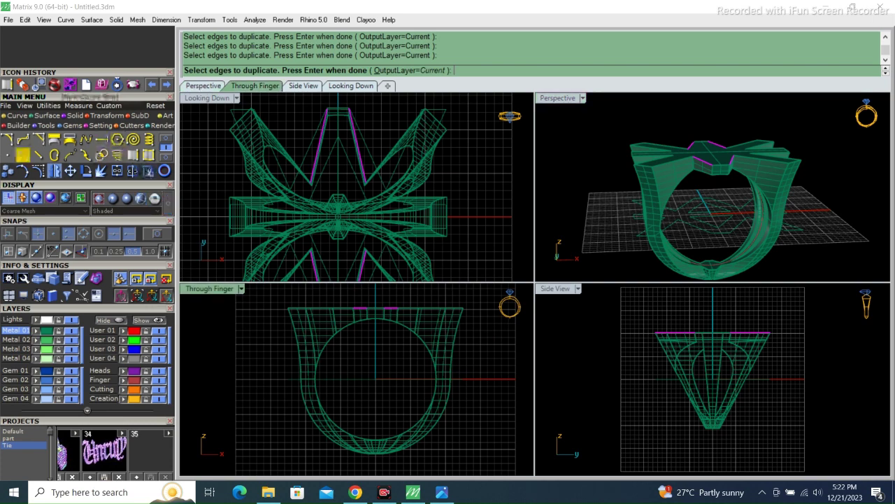
Draw a horizontal cutting line across the ring's finger hole.
left_click(22, 155)
left_click(293, 369)
key("Escape")
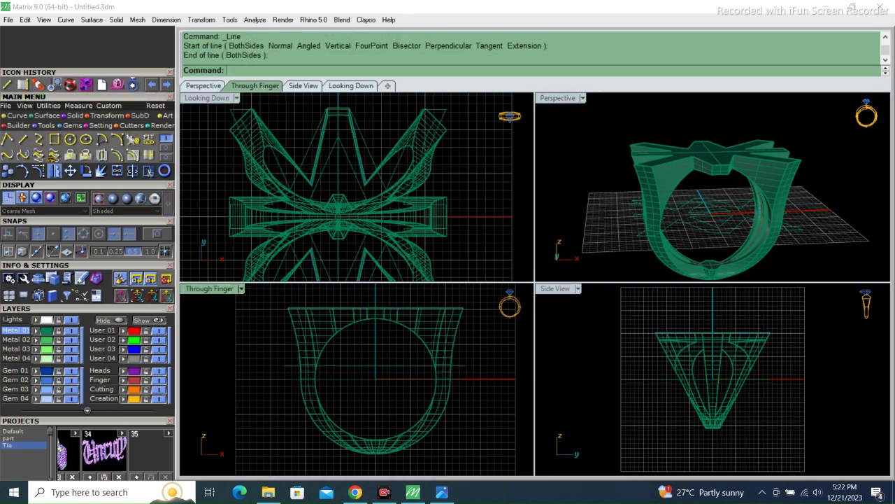
left_click(149, 172)
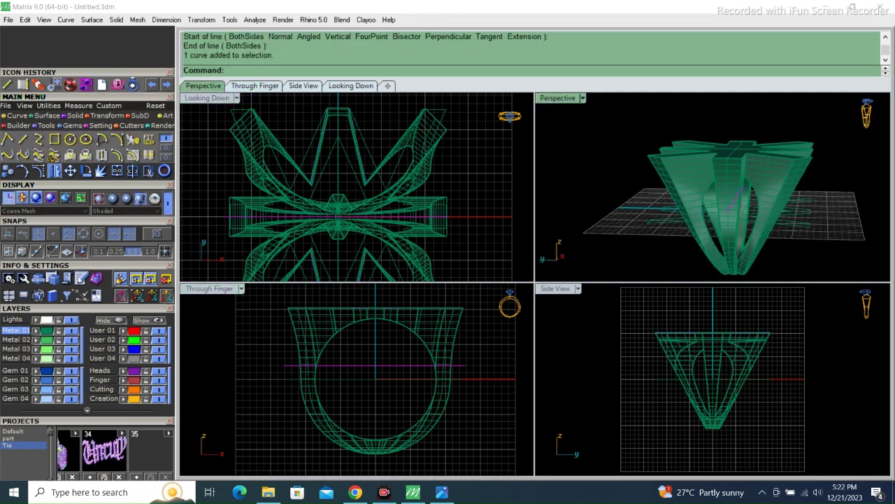
Extrude the line on both sides into a solid slab and offset it for cutting.
left_click(133, 139)
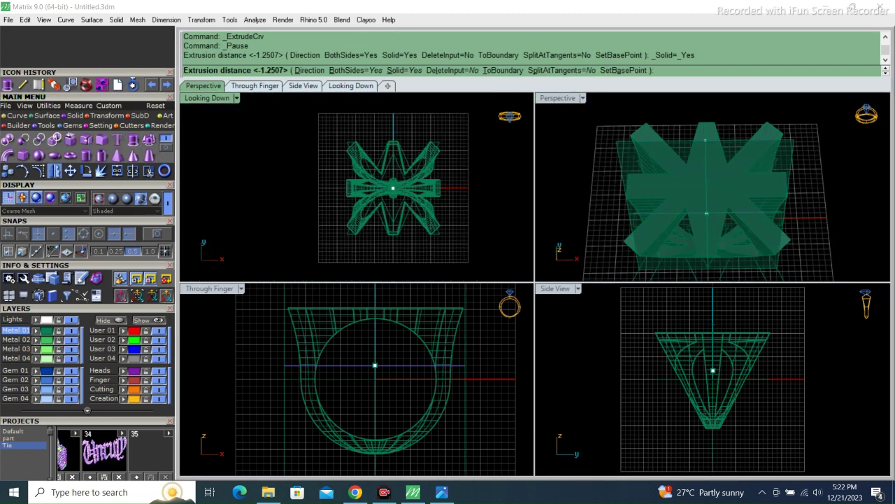
key("Return")
key("Return")
key("Return")
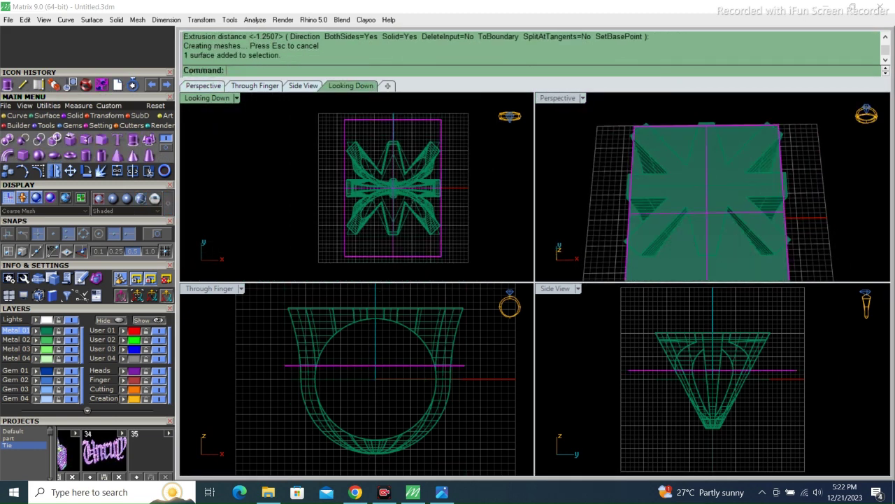
type("Of")
key("Return")
key("Return")
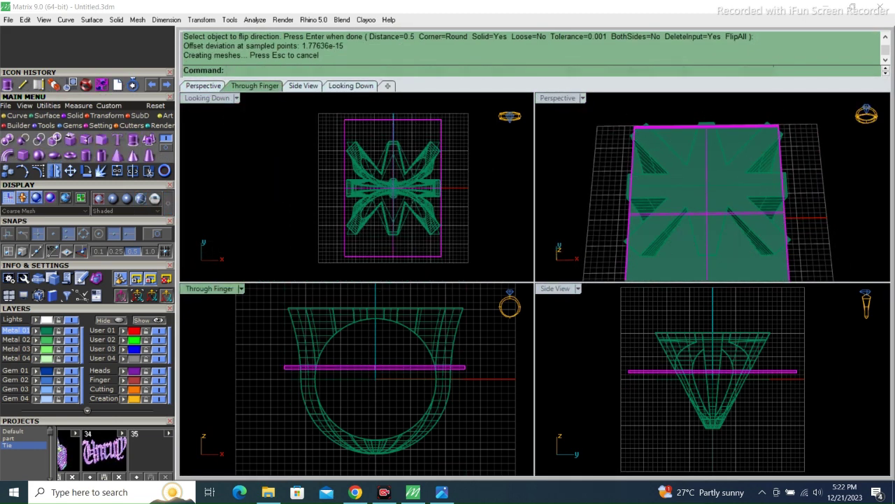
key("Return")
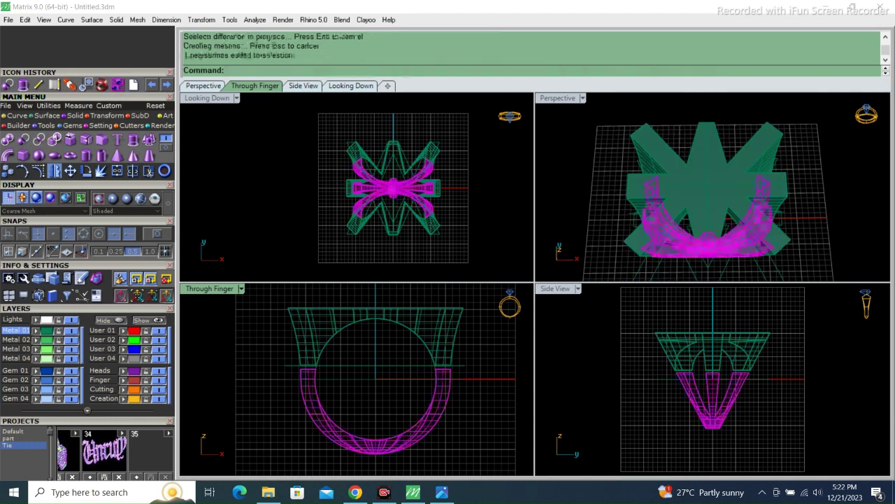
key("Escape")
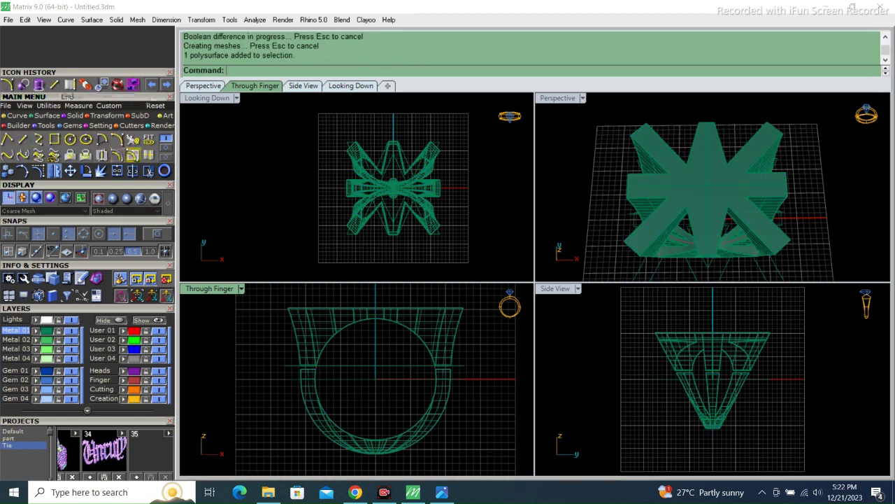
Draw a shank arc in Through Finger view down to the ring bottom.
scroll(369, 450, "up", 4)
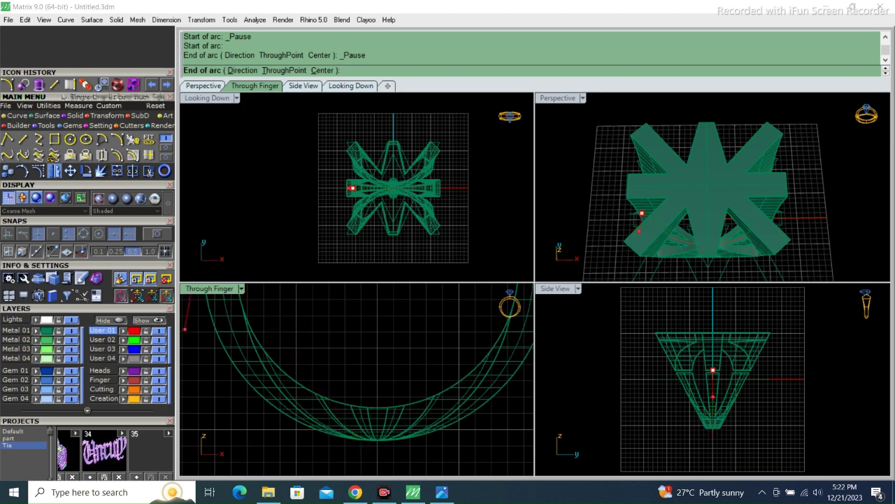
scroll(363, 344, "down", 4)
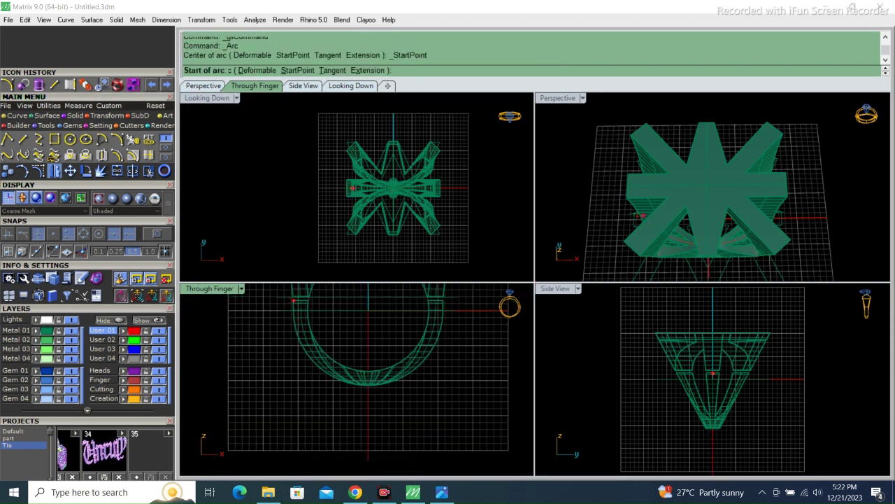
left_click(294, 297)
left_click(364, 377)
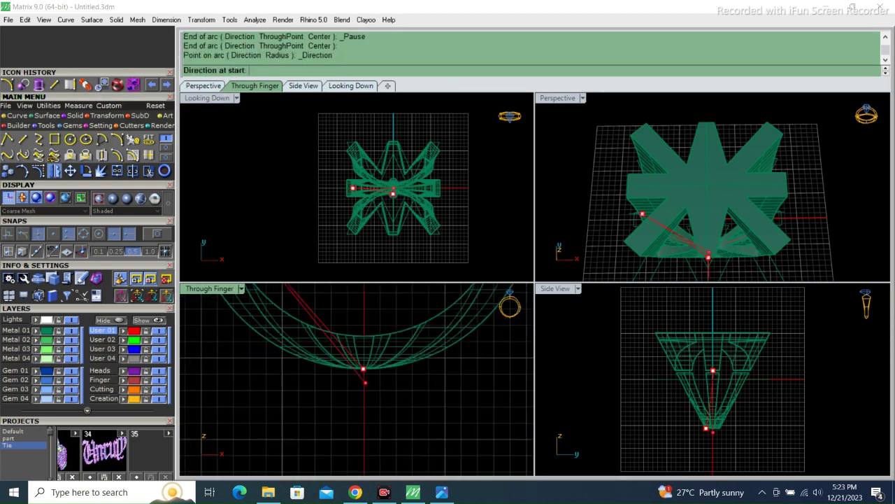
Delete the old lower shank and select the new arc for projecting to the CPlane.
left_click(448, 212)
key("Delete")
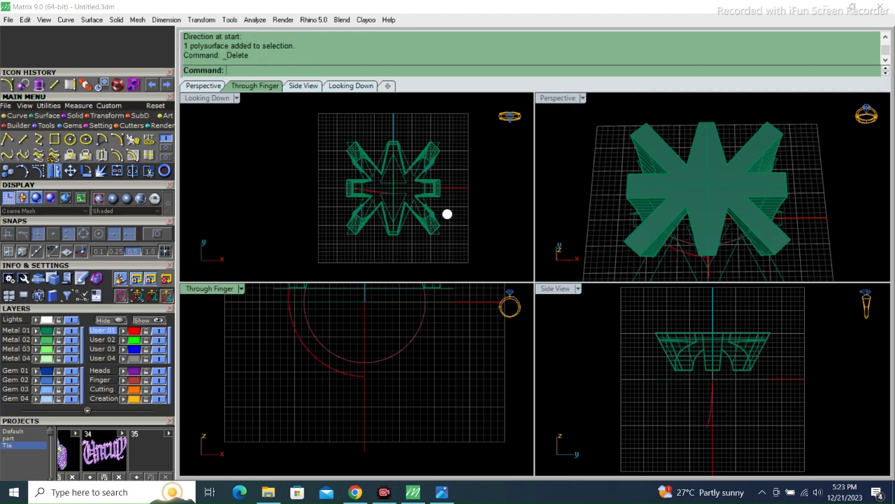
left_click(388, 192)
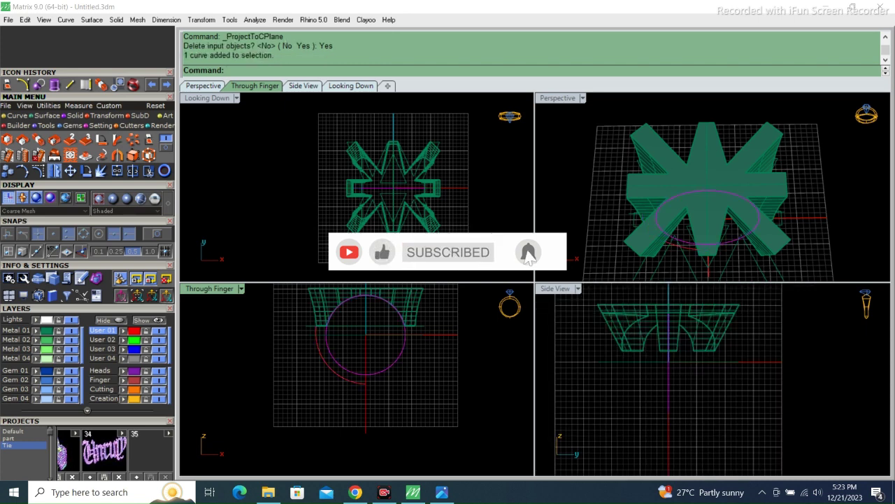
Rotate the side curve to a diagonal in Side View and drag one edit point.
left_click(86, 171)
left_click(681, 421)
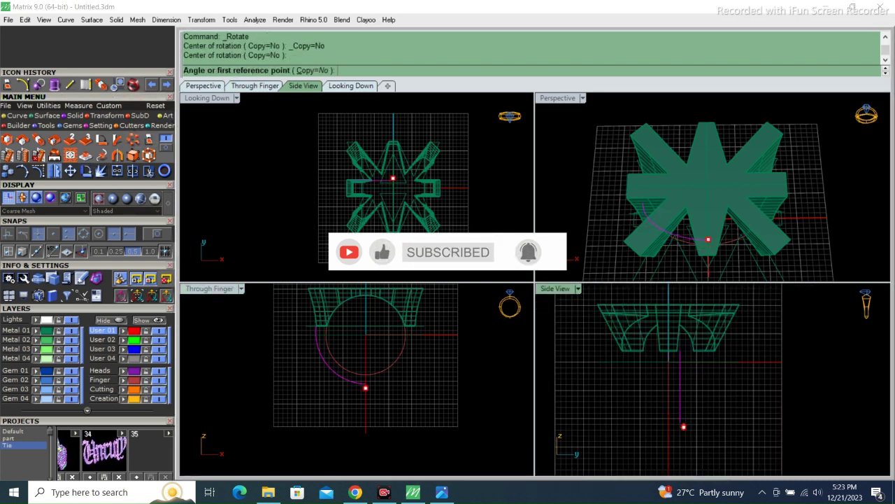
left_click(681, 357)
left_click(714, 360)
left_click(203, 85)
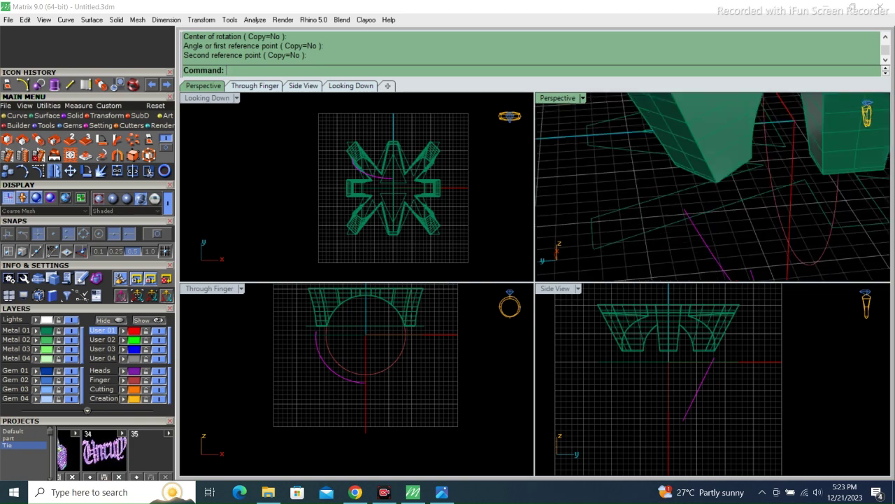
left_click(727, 273)
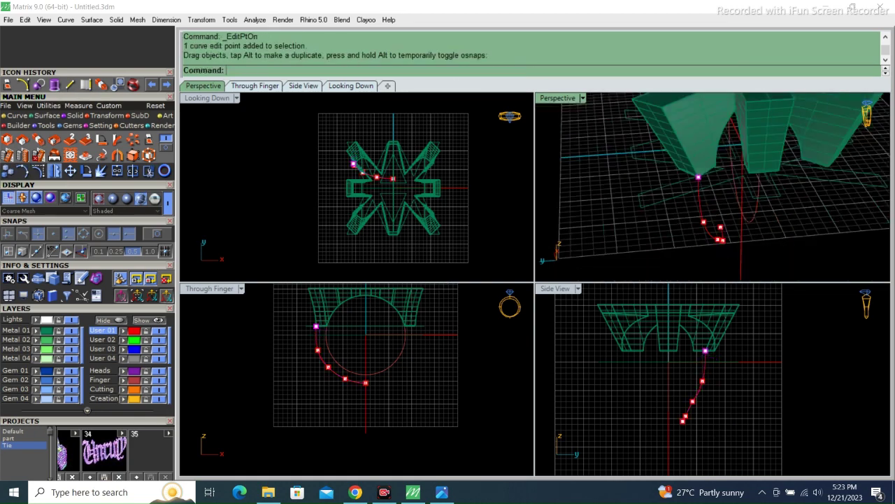
right_click_drag(726, 273, 706, 210)
Rebuild the side curve with 6 points at degree 2.
left_click(693, 203)
type("rebuild")
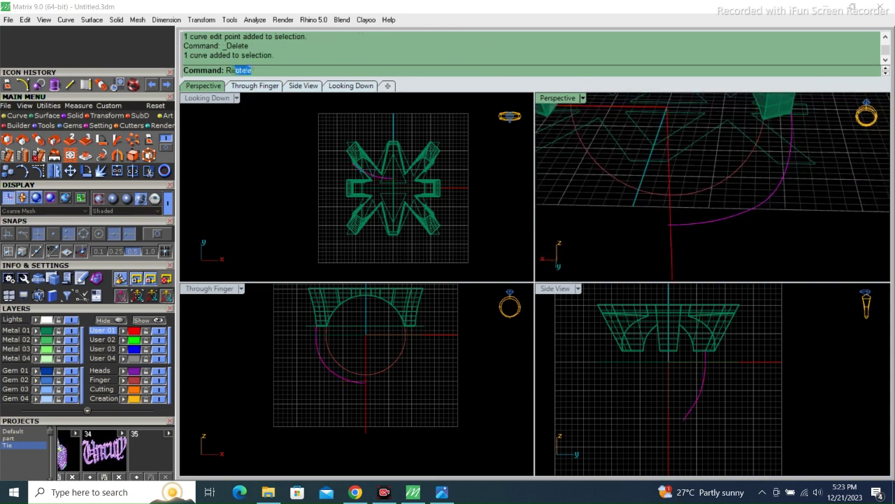
key("Return")
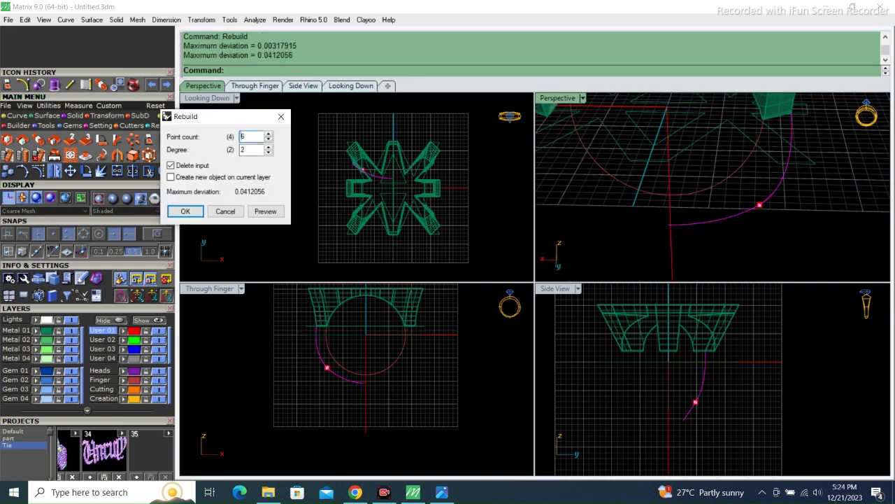
key("Return")
Drag the curve's upper and lower edit points in Through Finger view to smooth it.
right_click_drag(699, 210, 727, 182)
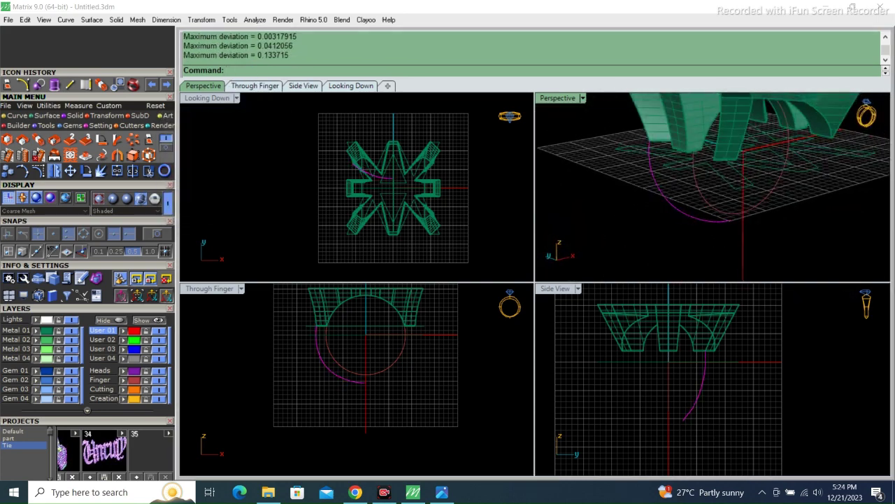
scroll(321, 308, "up", 3)
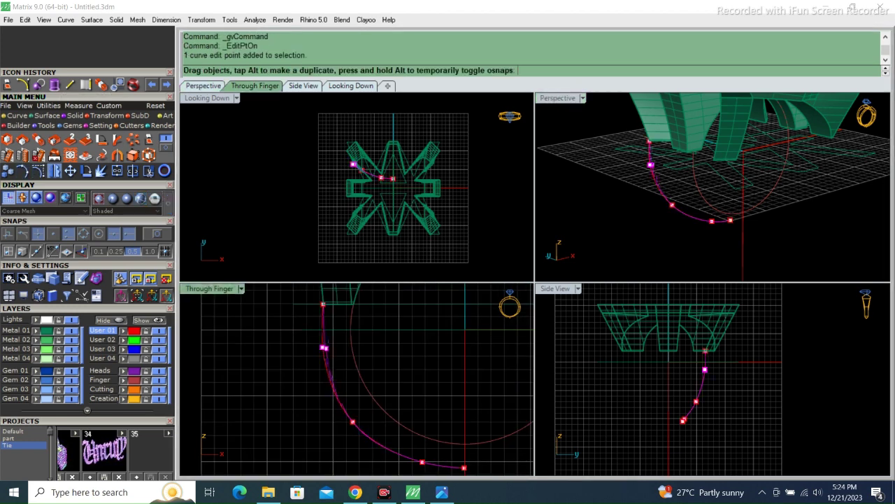
left_click_drag(324, 347, 326, 347)
left_click_drag(321, 406, 371, 448)
left_click_drag(361, 417, 359, 418)
right_click_drag(363, 420, 373, 432)
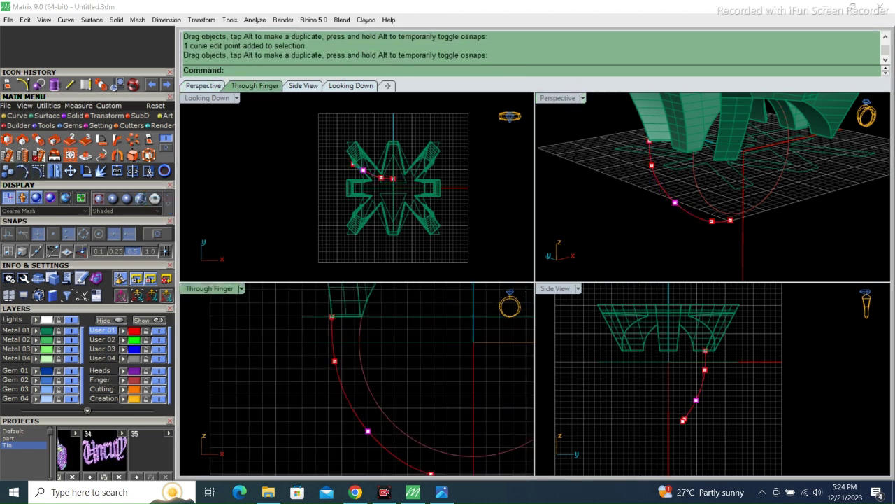
Mirror the side curve and loft the curves into a shank band.
left_click(55, 171)
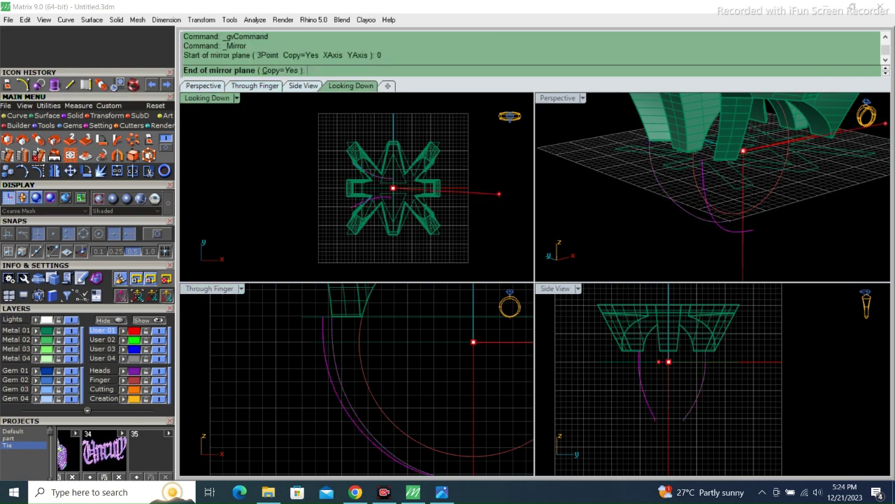
left_click(47, 116)
left_click(7, 139)
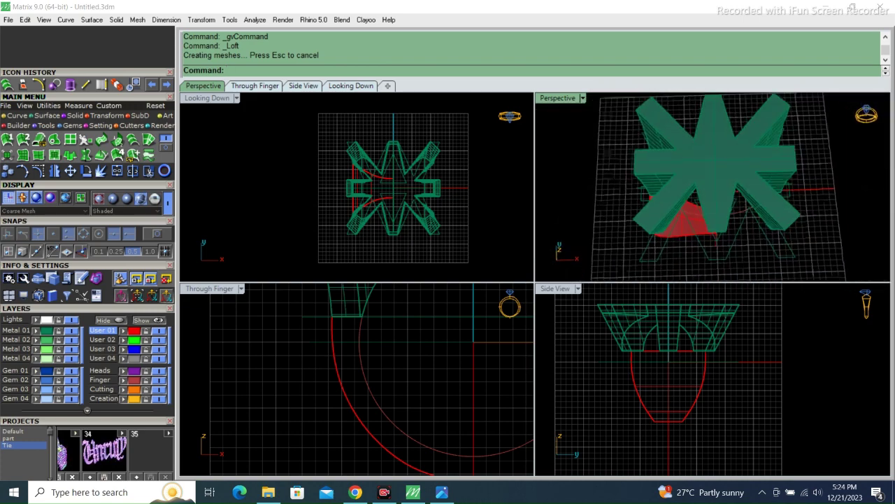
scroll(395, 188, "up", 3)
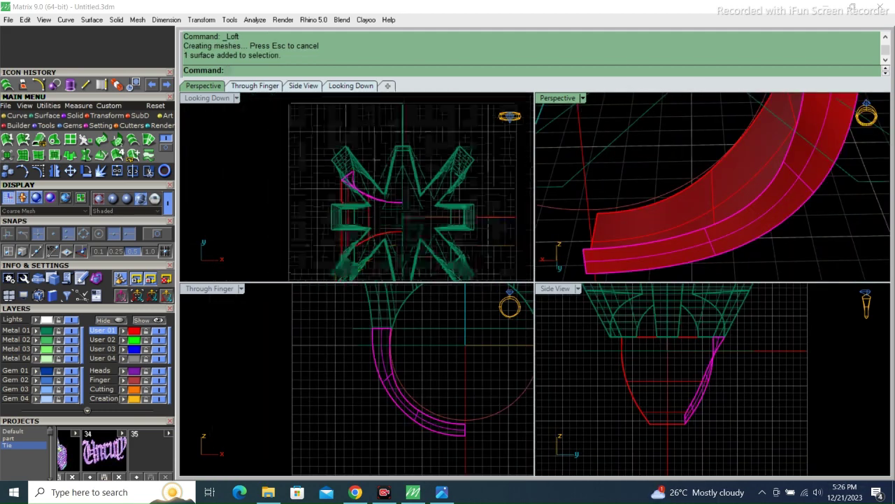
scroll(396, 188, "down", 3)
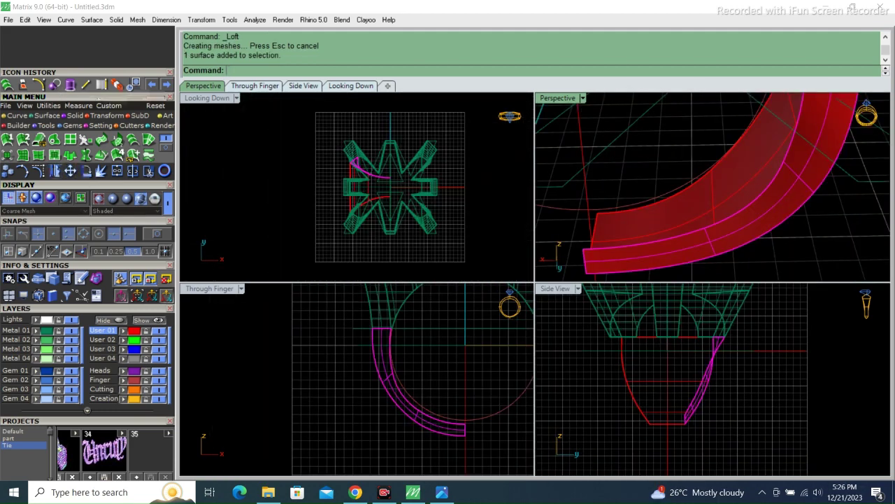
Mirror the lofted band across 0 to the opposite side.
left_click(70, 171)
type("0")
key("Return")
left_click(668, 315)
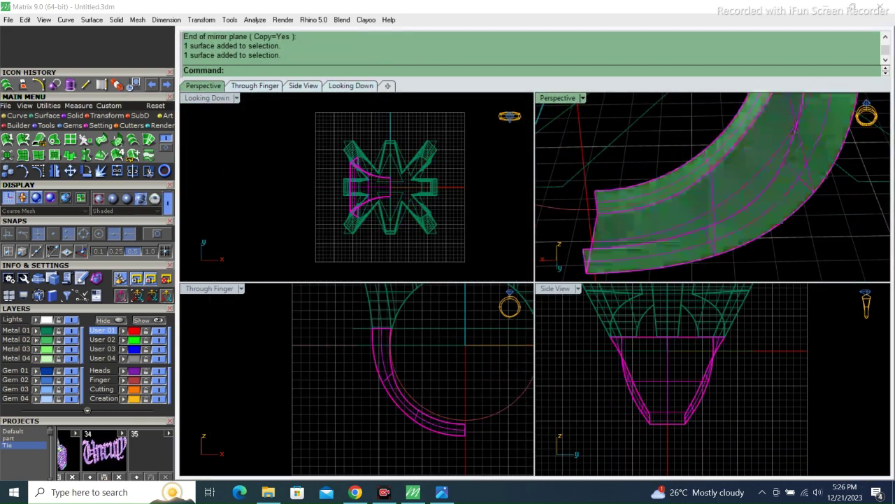
left_click(149, 171)
type("0")
key("Return")
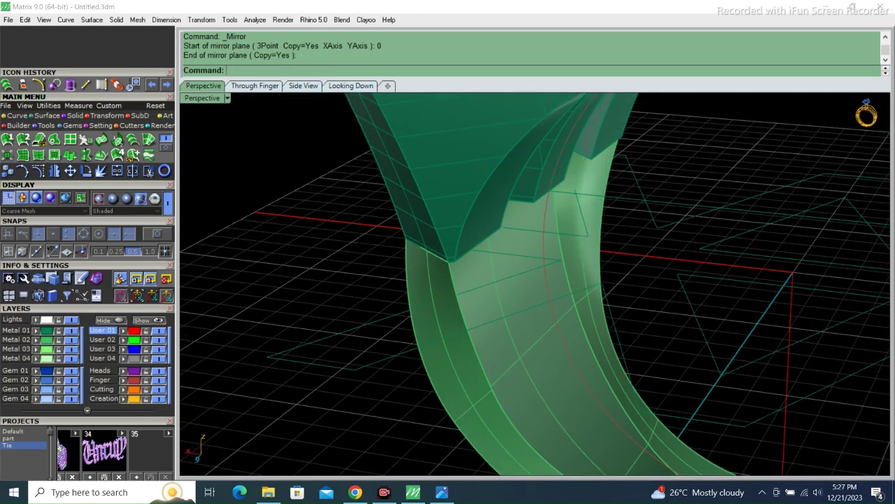
Duplicate the band's inner edges and join them into curves.
left_click(14, 116)
left_click(101, 155)
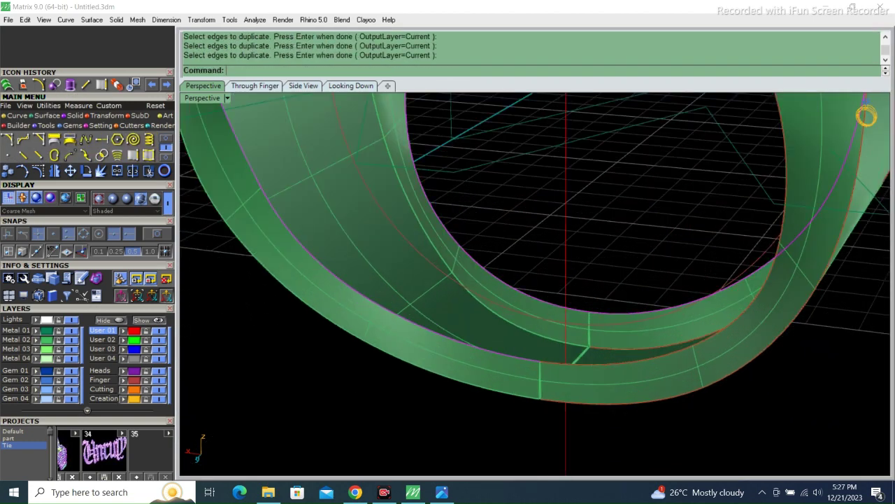
right_click(597, 371)
left_click(607, 394)
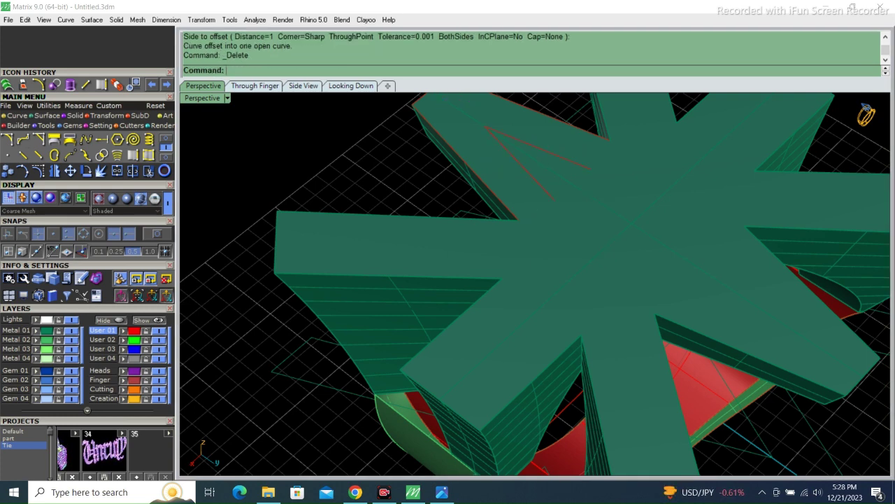
Draw three lines on a star arm and join them into a closed triangle.
left_click(594, 172)
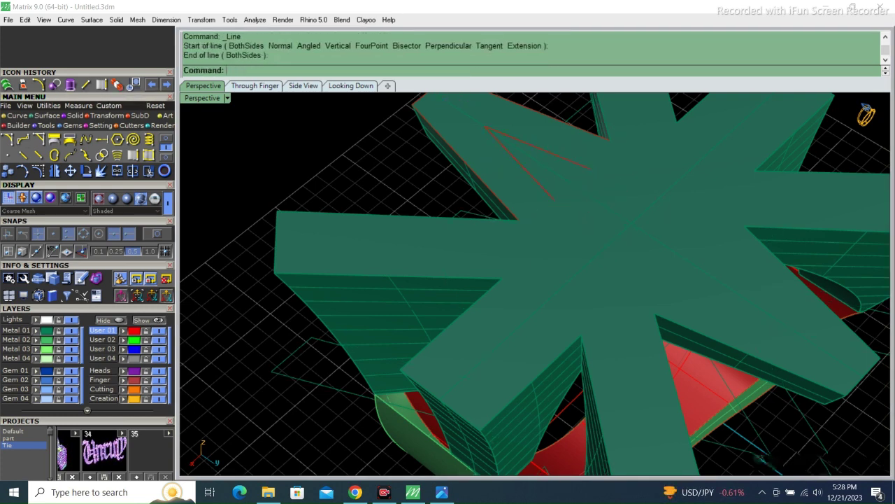
key("ctrl+z")
left_click(520, 207)
left_click(522, 218)
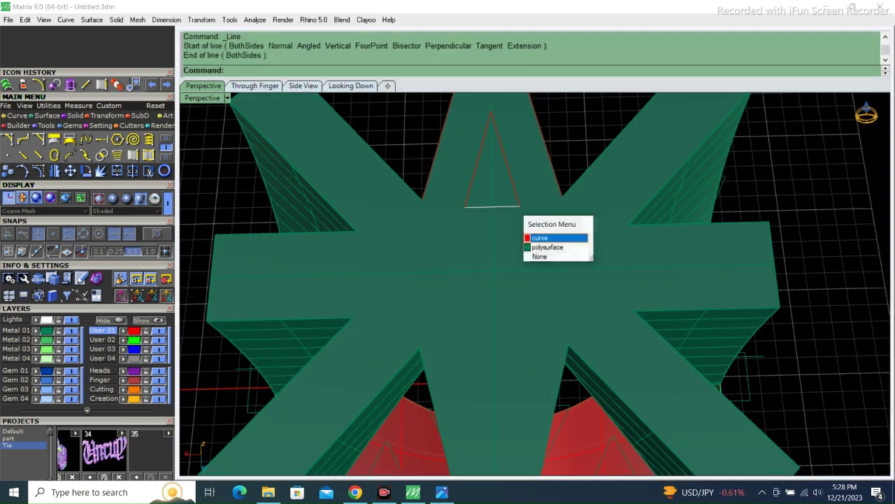
left_click(550, 233)
key("ctrl+j")
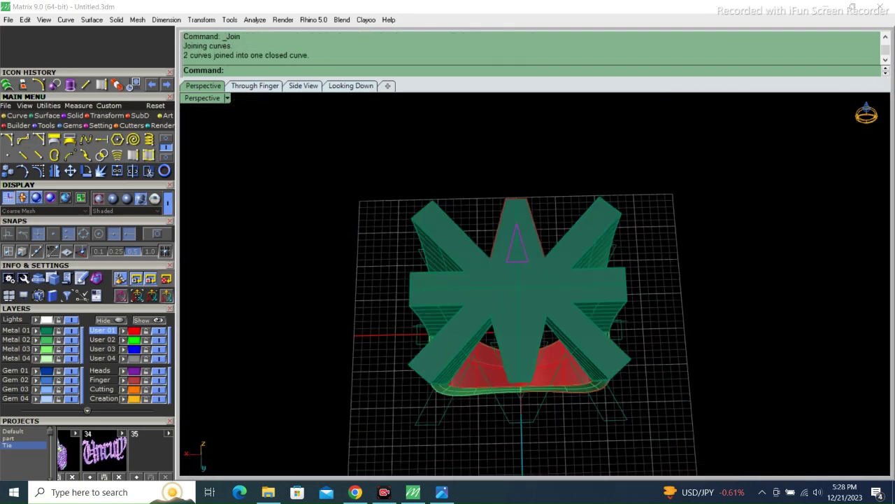
Extrude the triangle into a wedge, mirror it, and subtract both wedges from the head.
right_click_drag(448, 315, 447, 212)
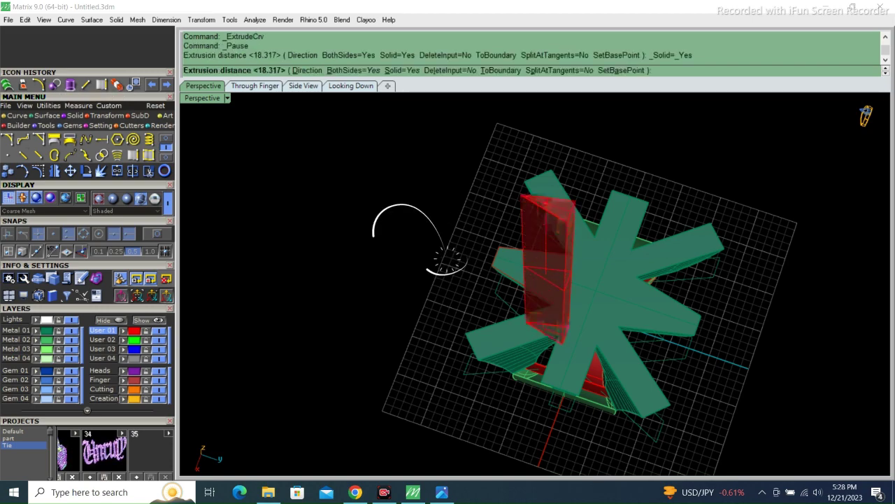
right_click(447, 241)
right_click_drag(462, 217, 447, 233)
scroll(448, 233, "up", 5)
left_click(448, 234)
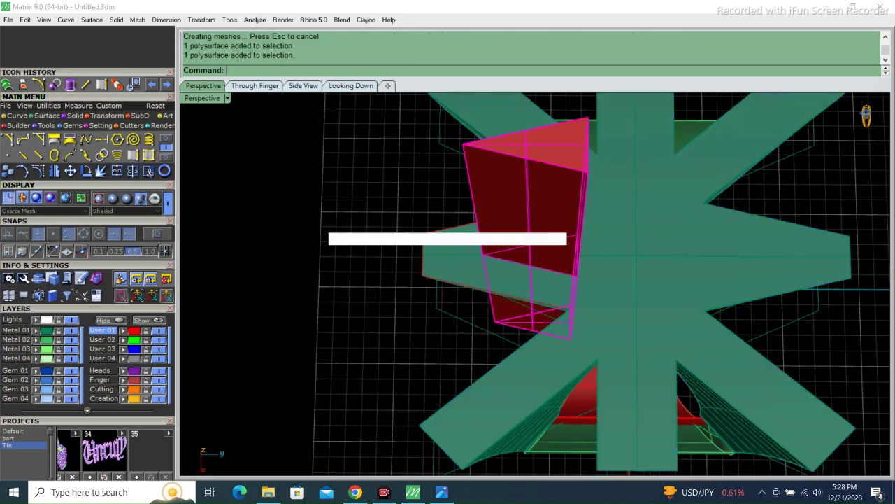
left_click(369, 280)
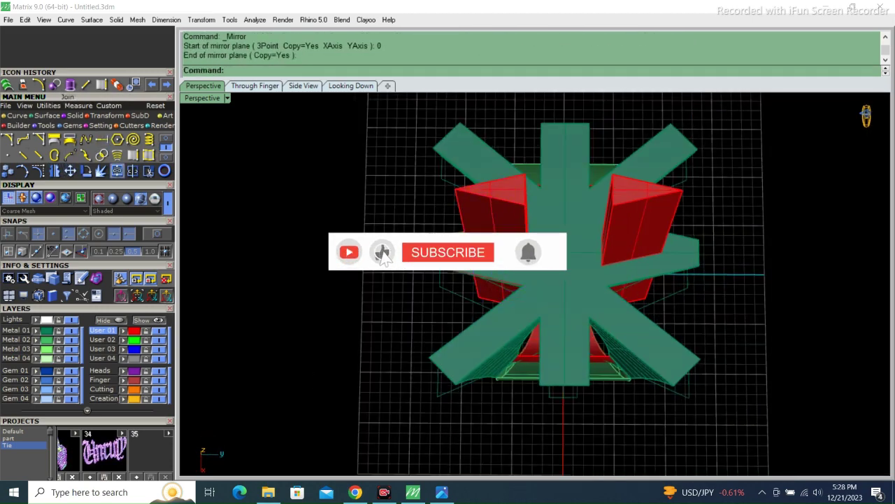
key("Return")
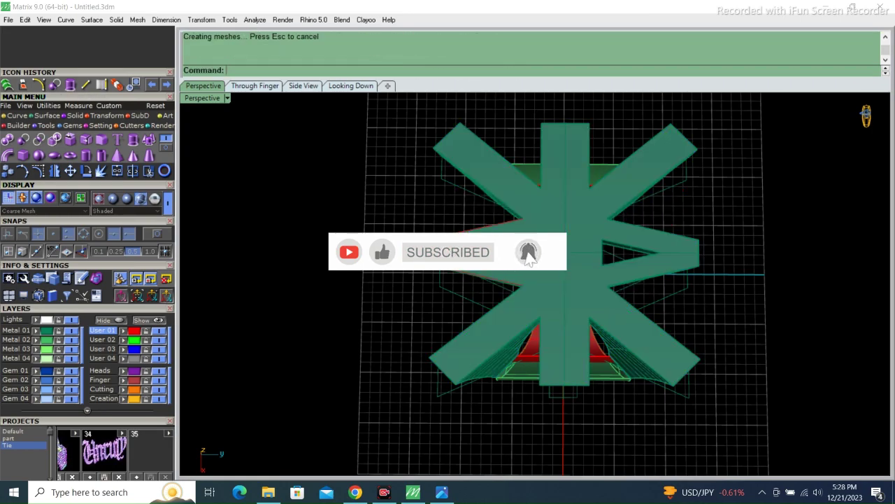
right_click_drag(560, 280, 574, 322)
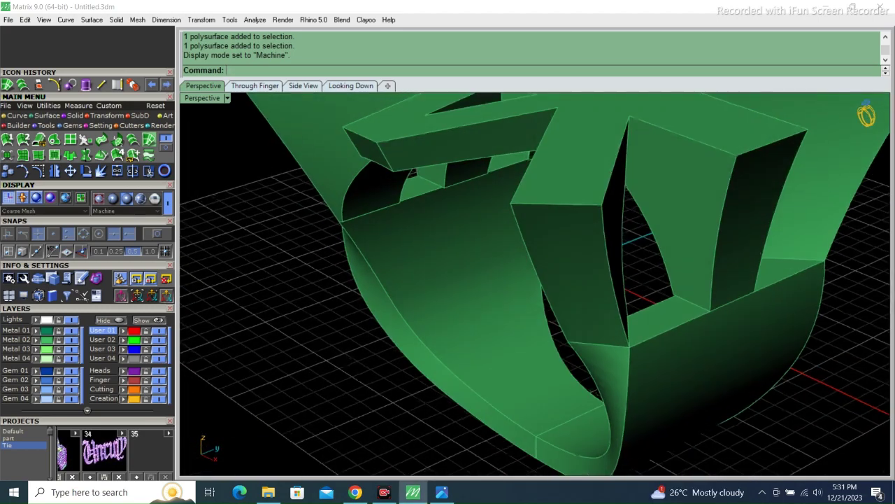
Switch to Plastic display, duplicate the wedge opening's edges, and draw a line across it.
left_click(227, 98)
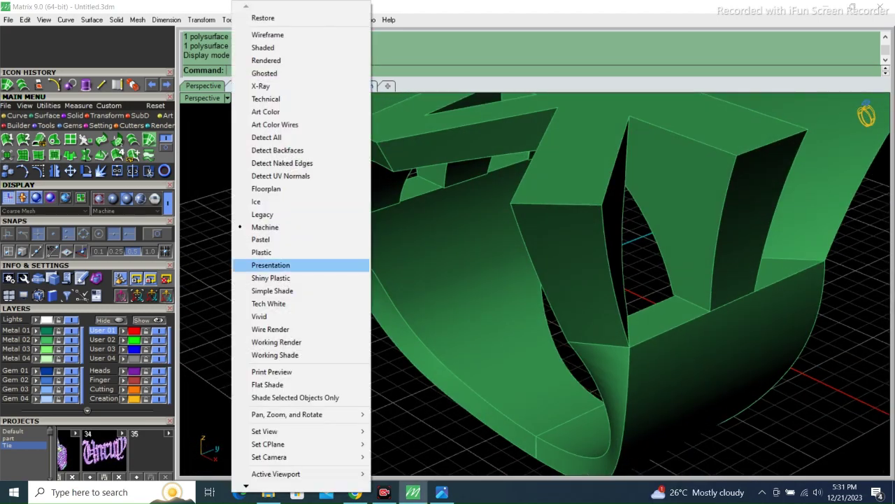
left_click(273, 250)
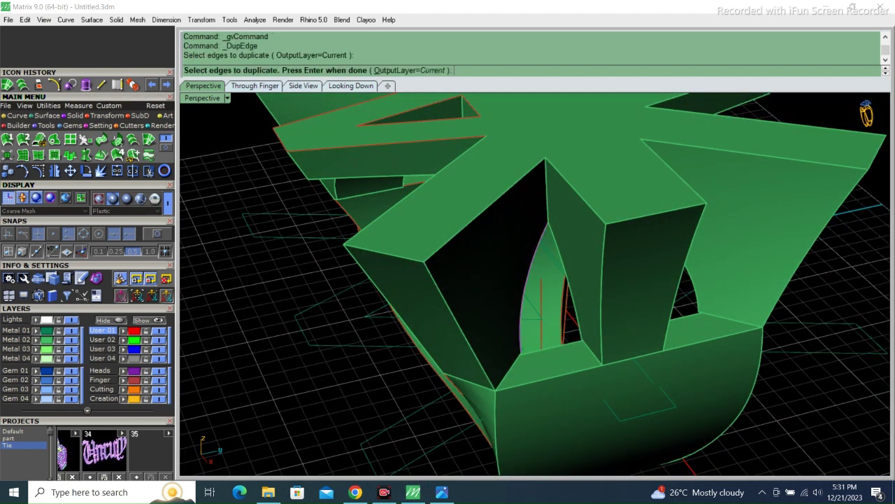
key("Return")
scroll(559, 294, "up", 5)
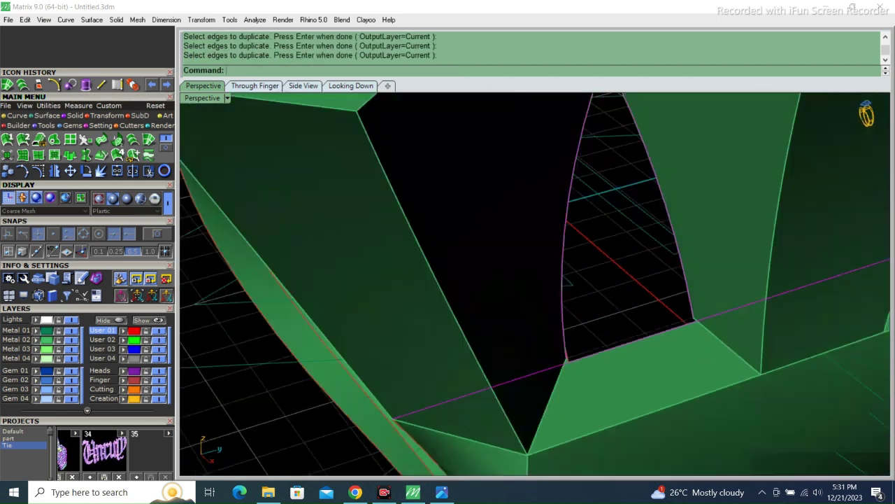
right_click(577, 339)
key("Escape")
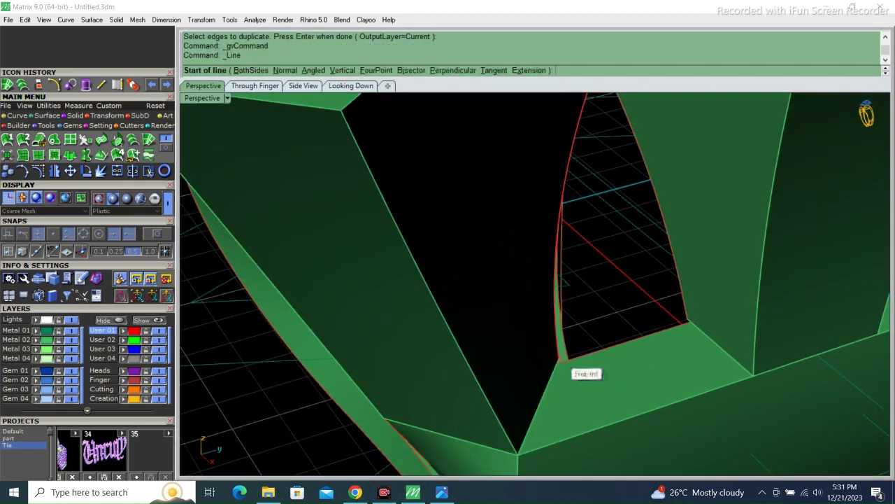
key("Escape")
left_click(697, 308)
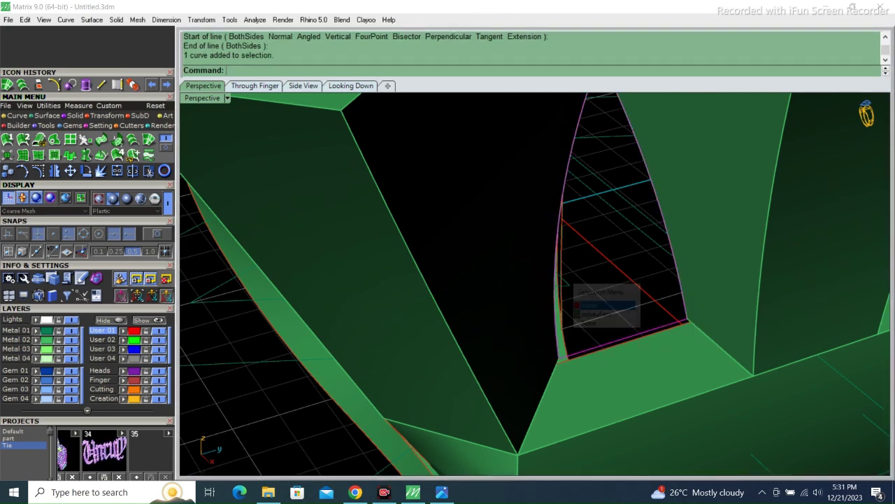
Fill the arched wedge opening with a Surface From Curve Network.
right_click_drag(602, 294, 424, 246)
mouse_move(532, 280)
right_mouse_down()
mouse_move(490, 273)
mouse_move(490, 294)
right_mouse_up()
key("Return")
Offset the fill surface, mirror a copy to the opposite side, and switch to Machine display.
type("f")
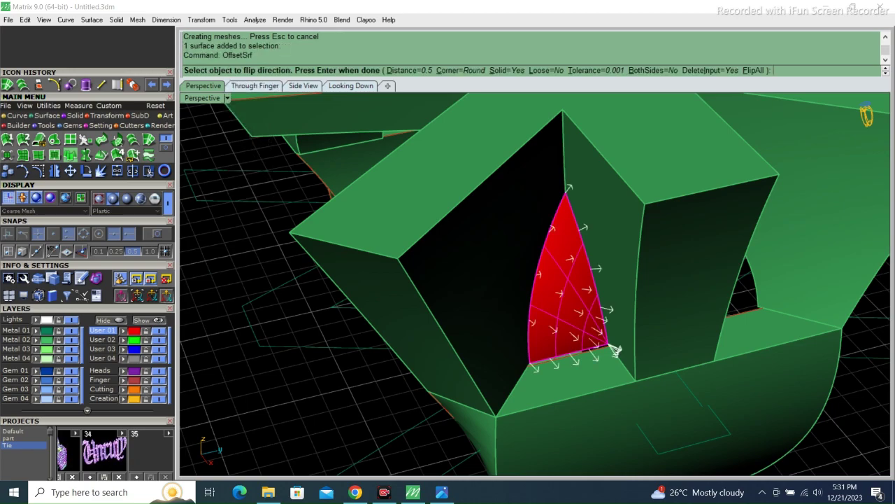
key("Return")
key("ctrl+z")
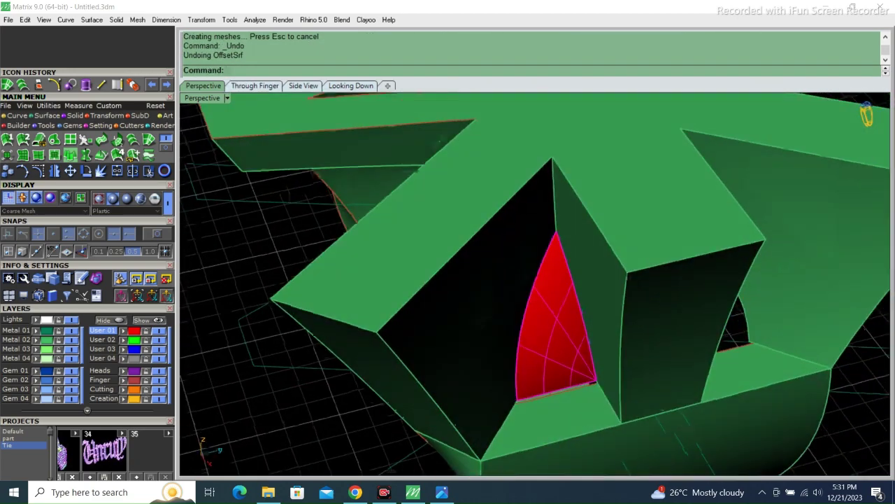
key("Return")
key("Return")
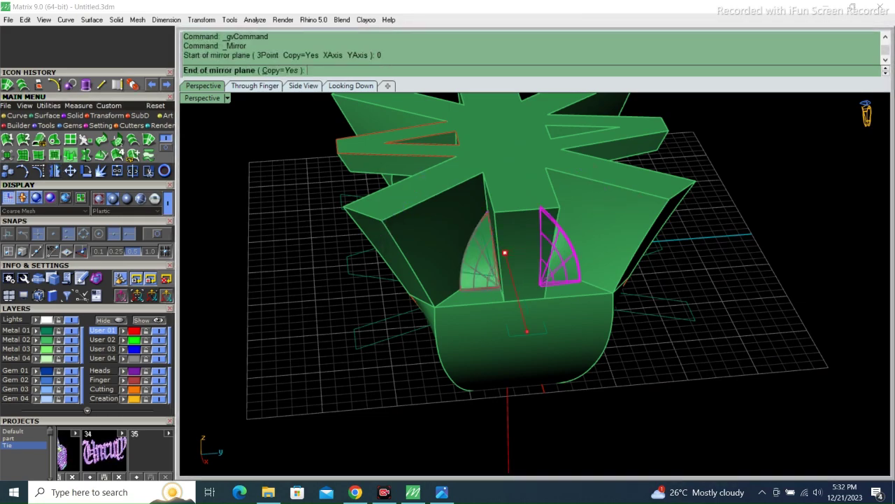
left_click(506, 253)
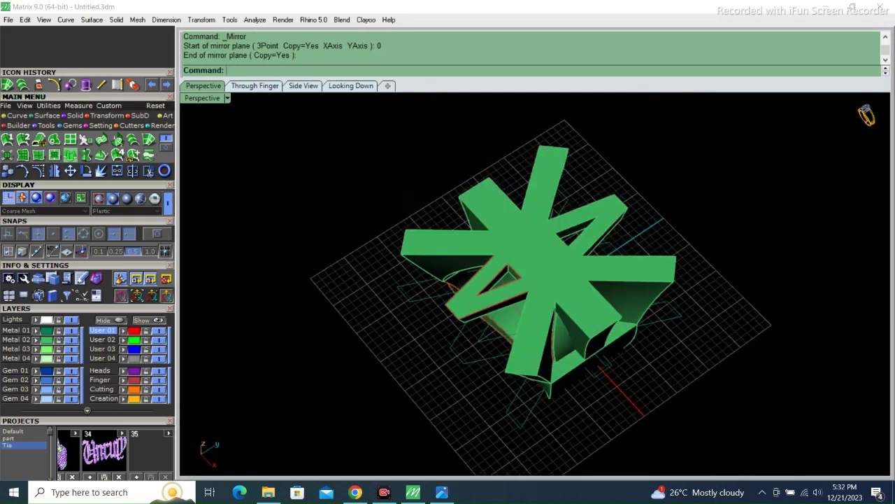
left_click(227, 98)
left_click(265, 228)
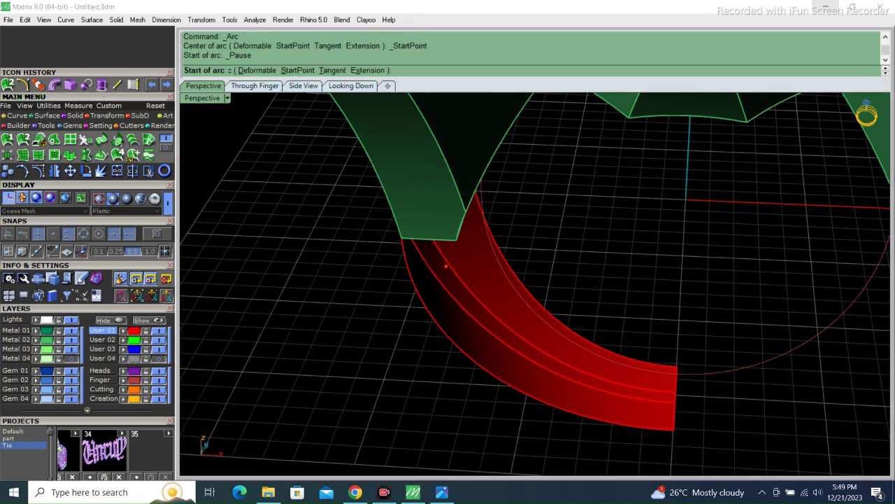
Switch to the four-view layout and draw a new arc beside the red shank piece.
double_click(203, 98)
left_click(282, 326)
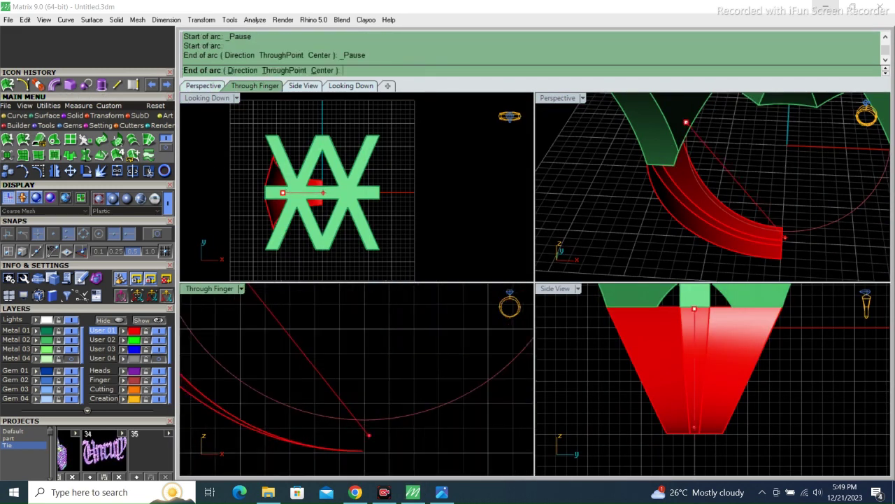
left_click(365, 419)
left_click(254, 404)
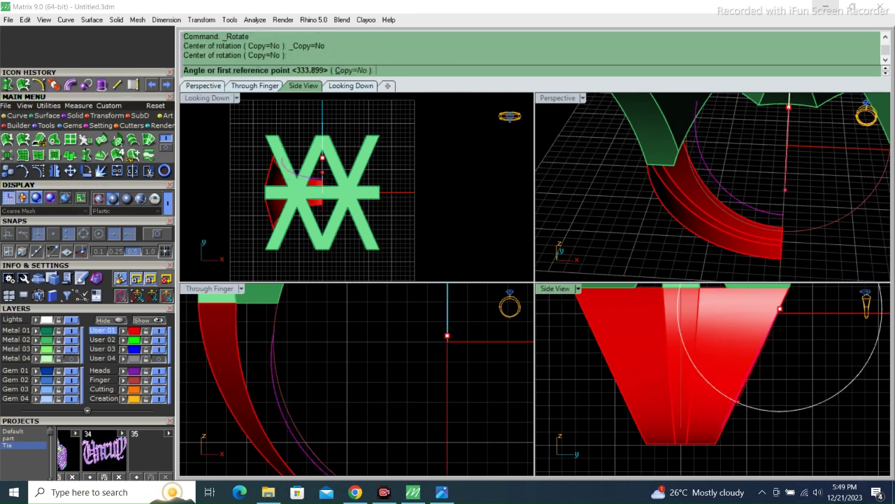
Rotate the arc to tilt it and adjust its edit points to follow the red shank.
left_click(780, 308)
scroll(780, 308, "up", 3)
right_click_drag(714, 189, 714, 210)
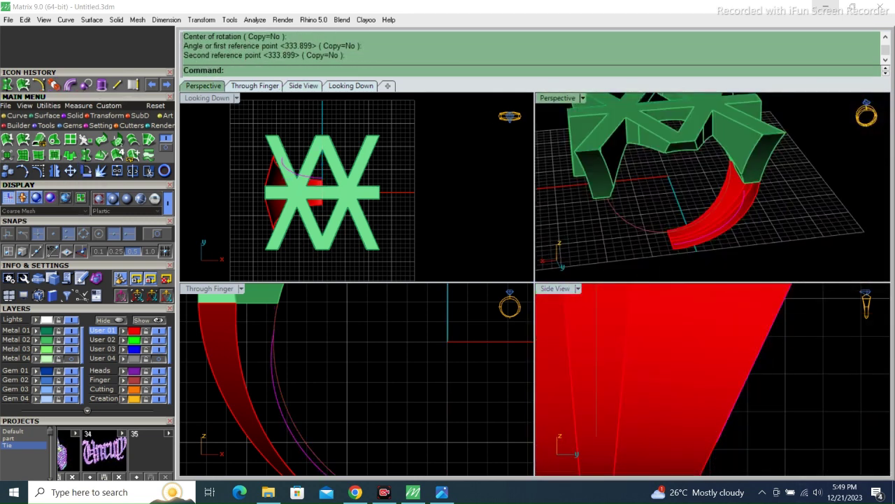
left_click(84, 97)
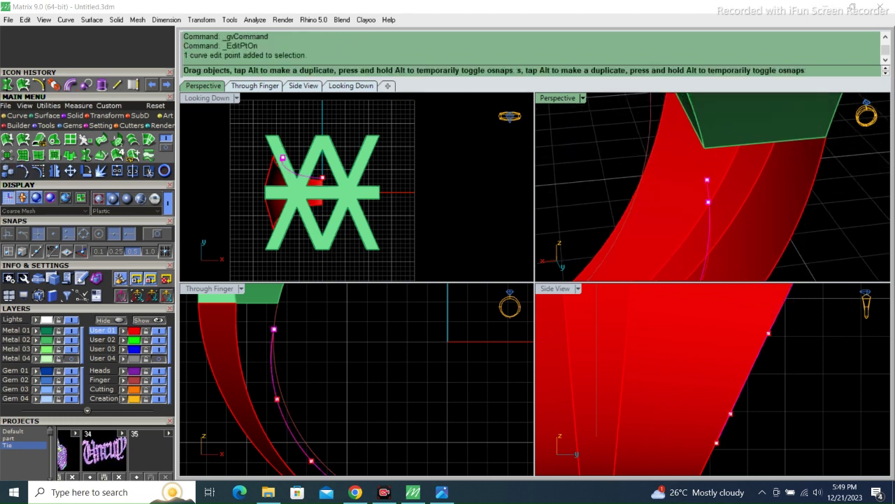
key("Escape")
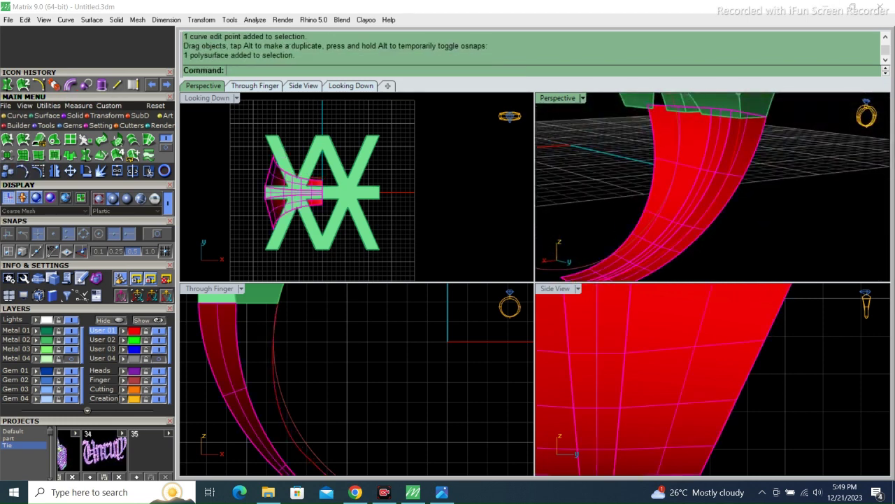
key("Escape")
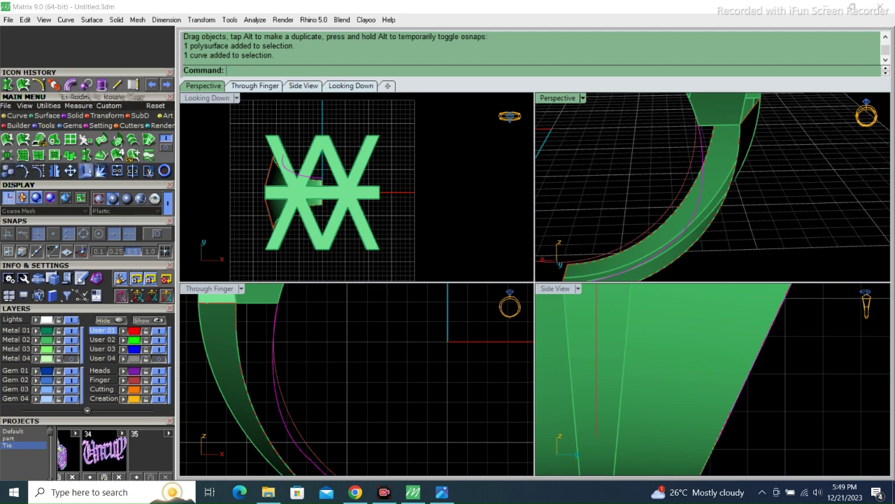
left_click(86, 171)
In a maximized Perspective view, loft a new side shank surface from the selected curve.
left_click(203, 85)
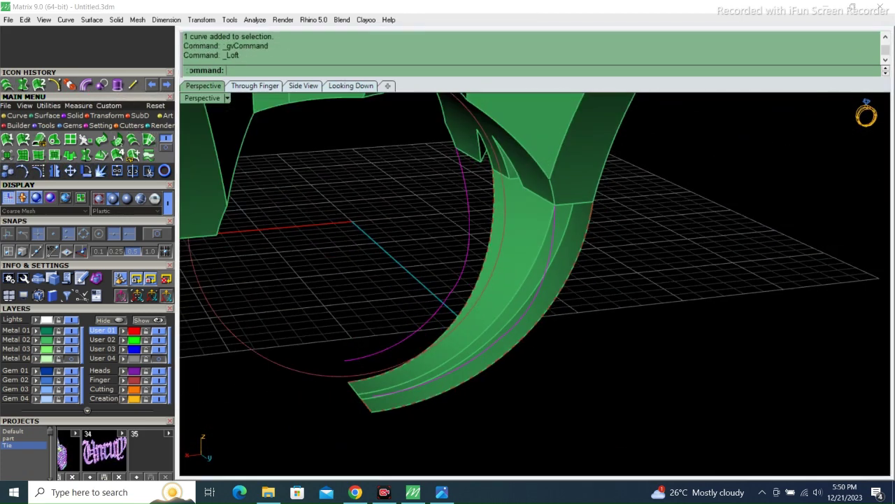
right_click_drag(489, 280, 545, 281)
left_click(545, 283)
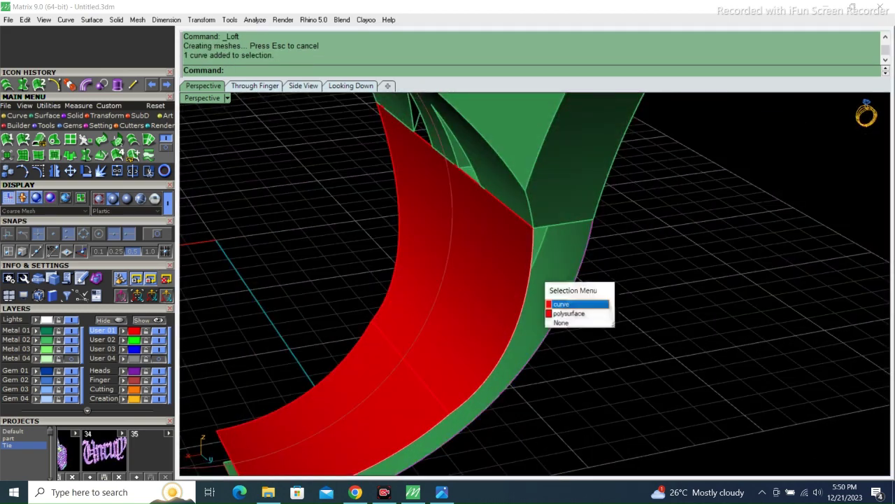
left_click(581, 304)
key("Return")
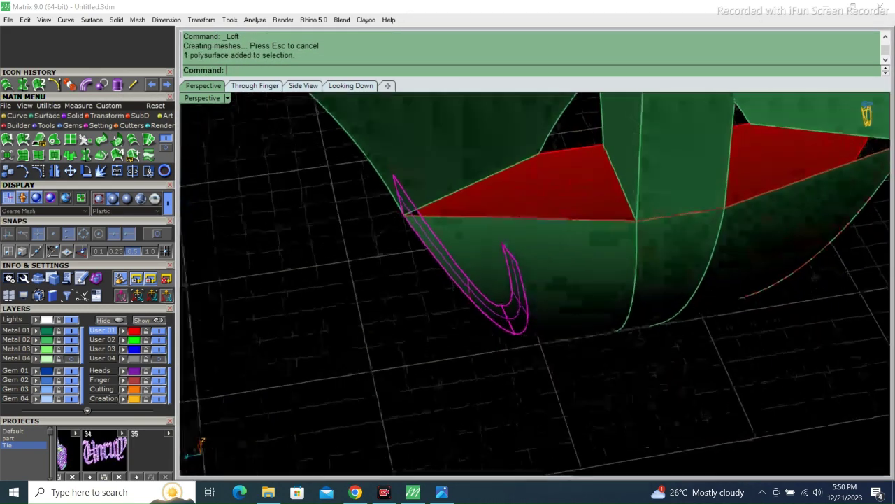
Mirror the loft across the ring and join it with the other pieces into one polysurface.
left_click(512, 297)
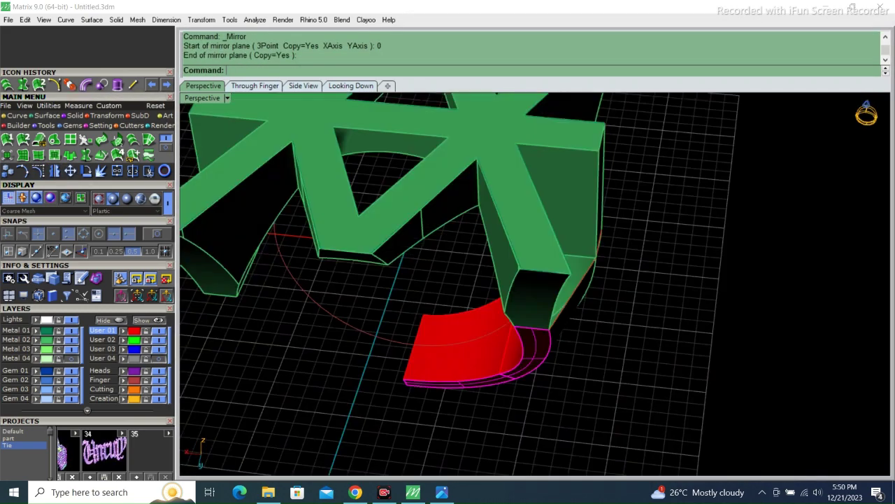
right_click_drag(511, 297, 559, 280)
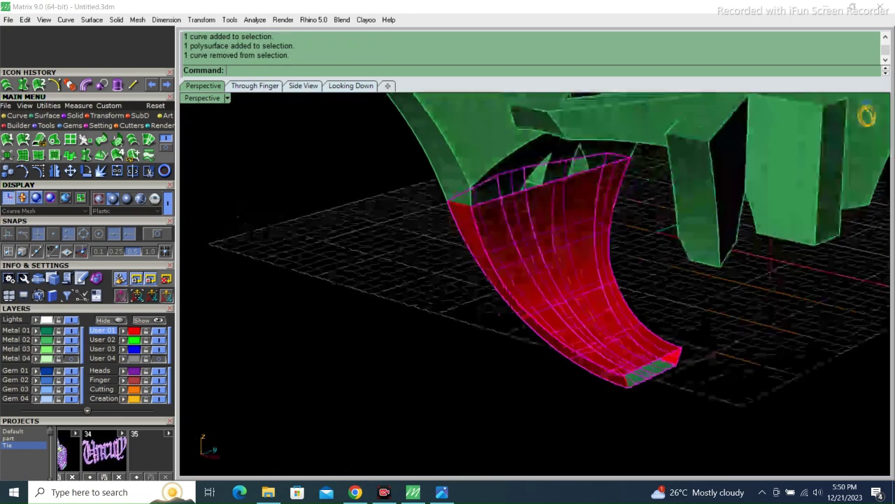
left_click(611, 332)
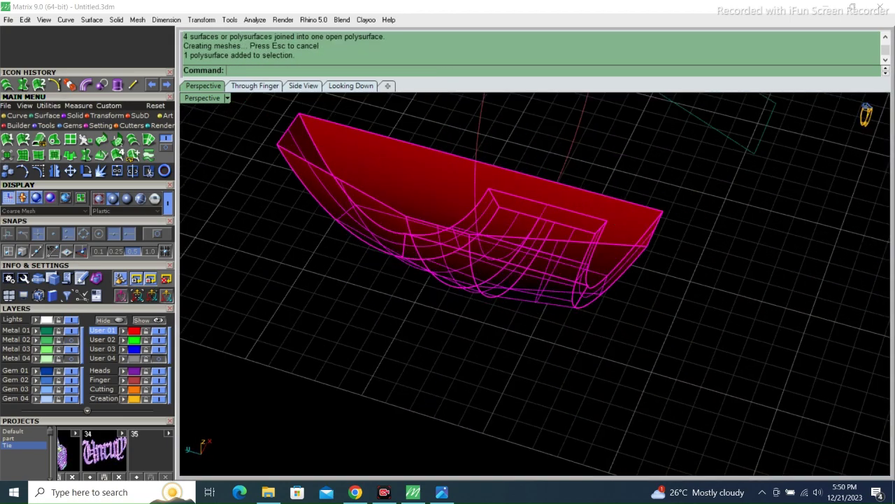
left_click(484, 183)
left_click(507, 202)
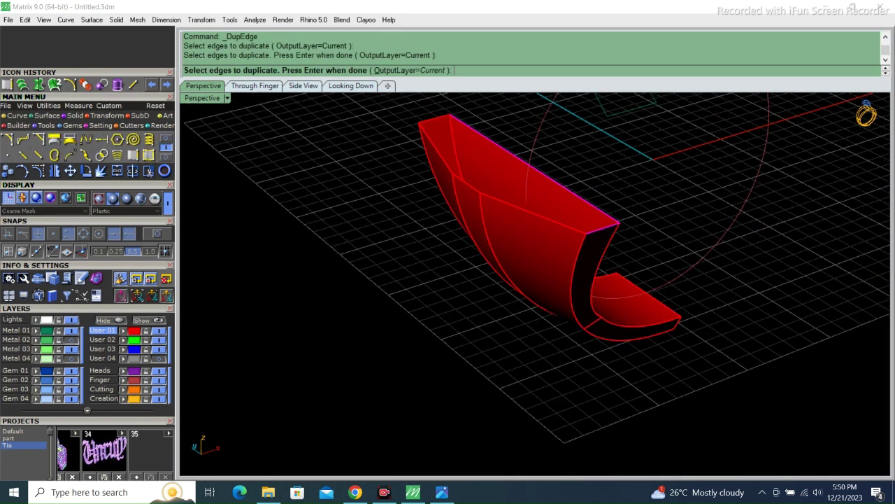
Duplicate the loft's open edges, join them, and cap the end with a curve-network surface.
left_click(447, 223)
right_click(447, 237)
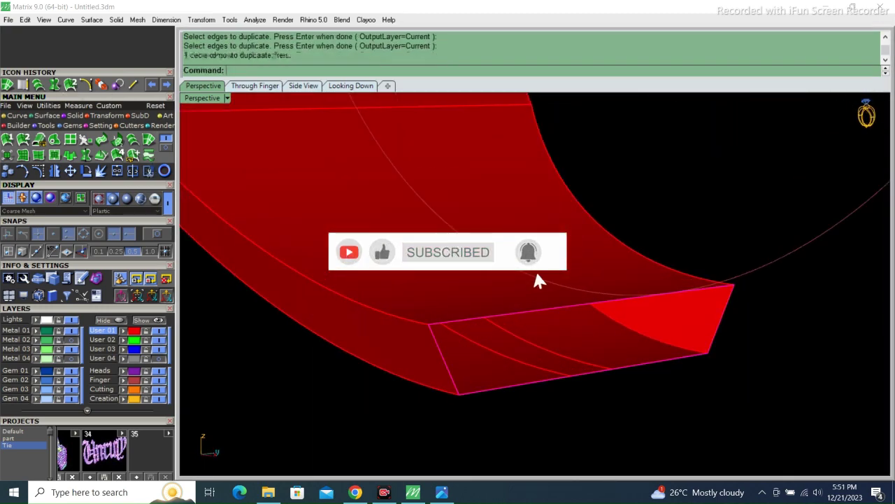
right_click(464, 375)
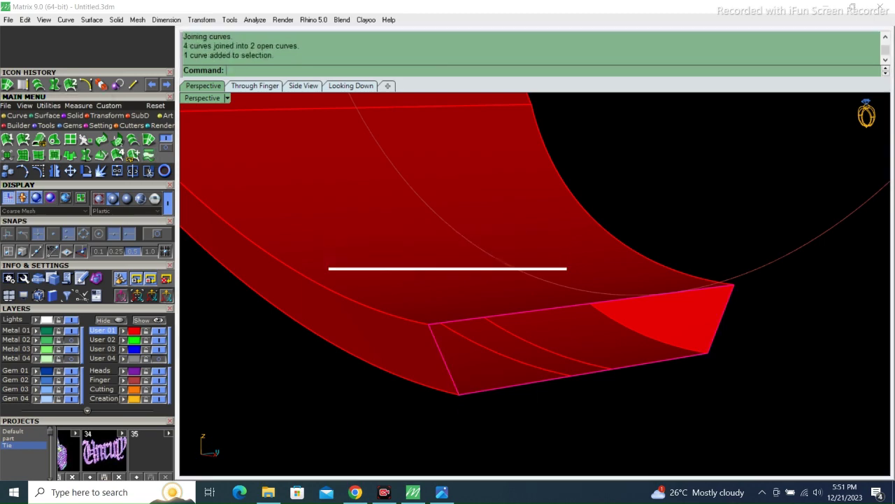
key("Return")
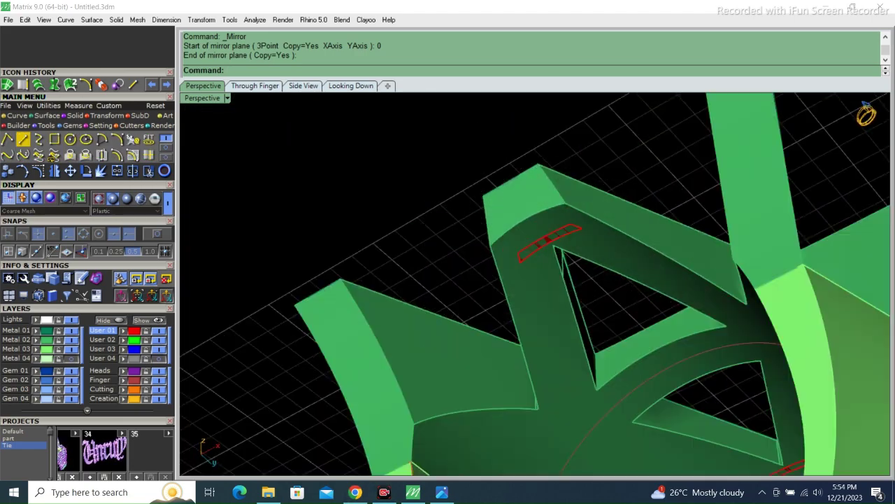
Delete the leftover curve and polysurface, then switch Perspective to Machine display.
key("Delete")
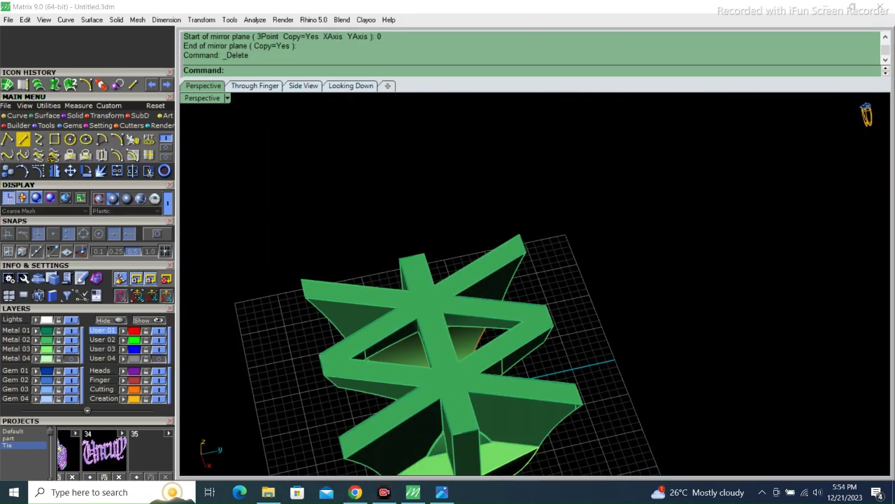
key("Delete")
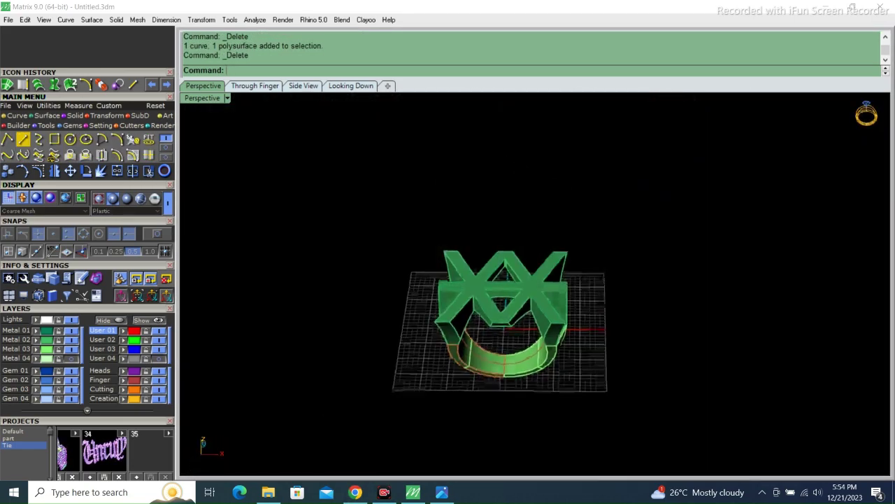
left_click(227, 98)
left_click(269, 275)
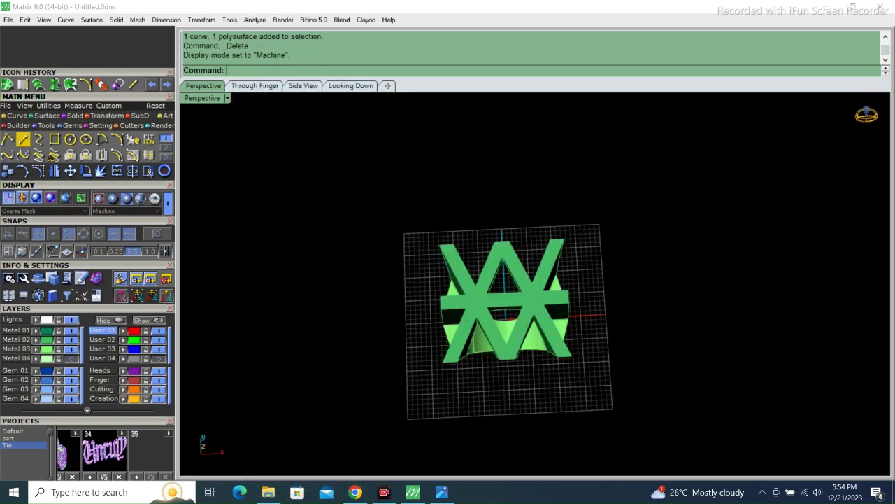